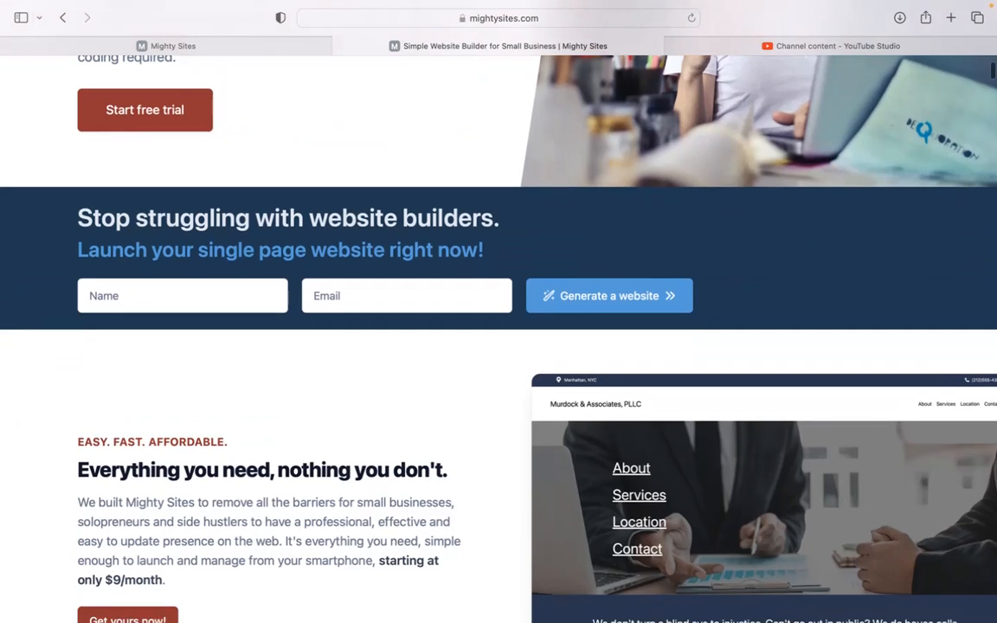
# Look through the Mighty Sites home page from the website generator form through the blog and features to the market templates
pyautogui.scroll(-3, 498, 340)
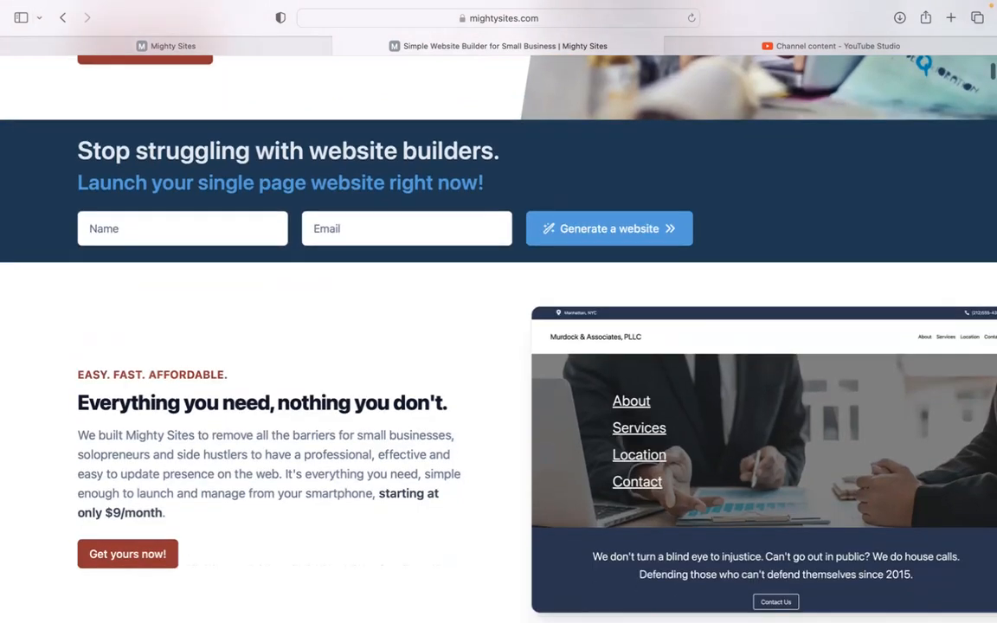
pyautogui.scroll(-4, 499, 339)
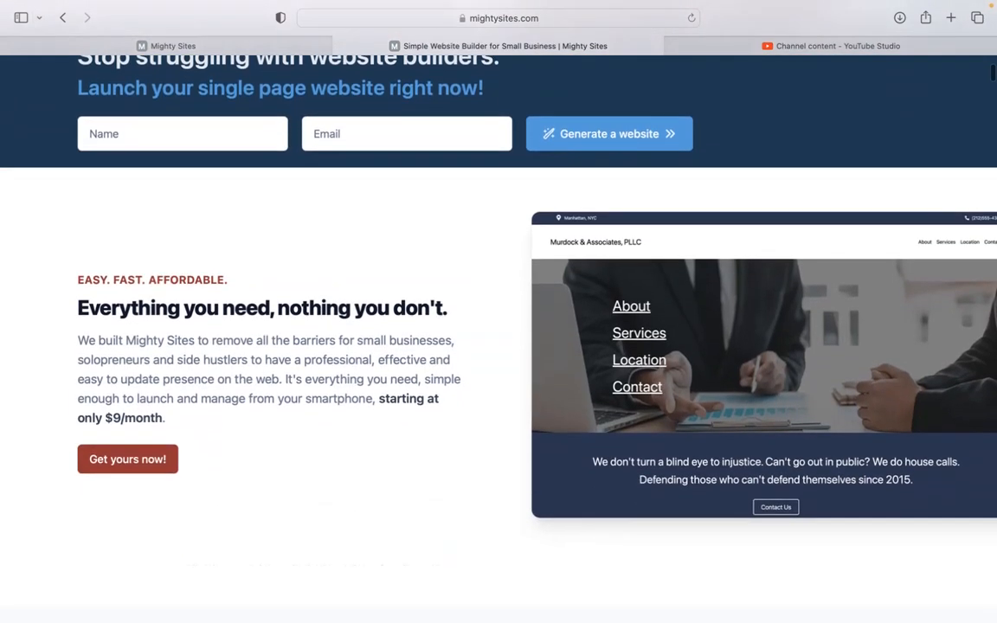
pyautogui.scroll(-3, 499, 339)
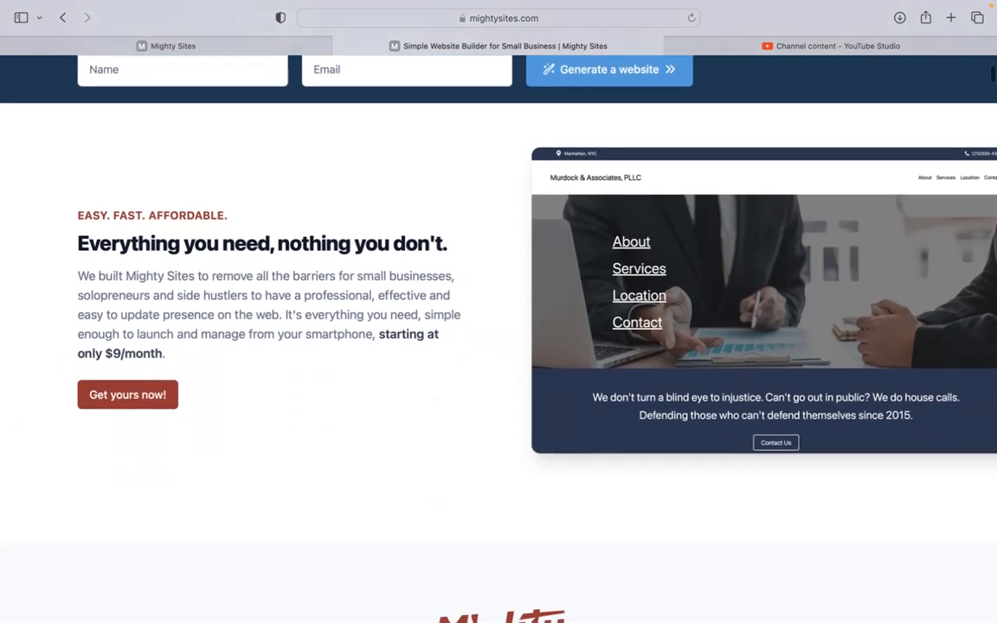
pyautogui.scroll(-6, 499, 339)
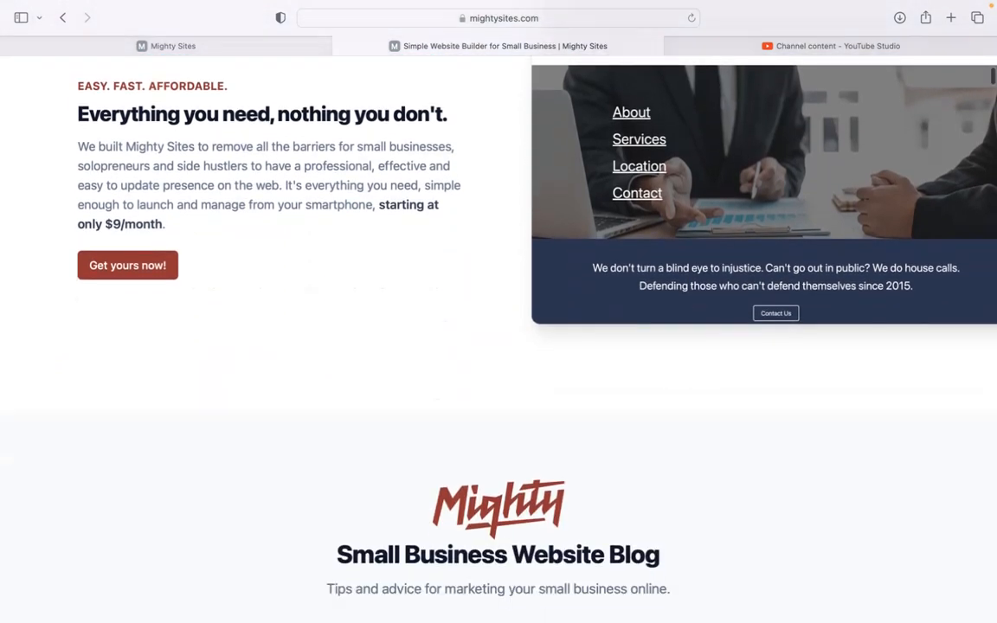
pyautogui.scroll(-20, 498, 339)
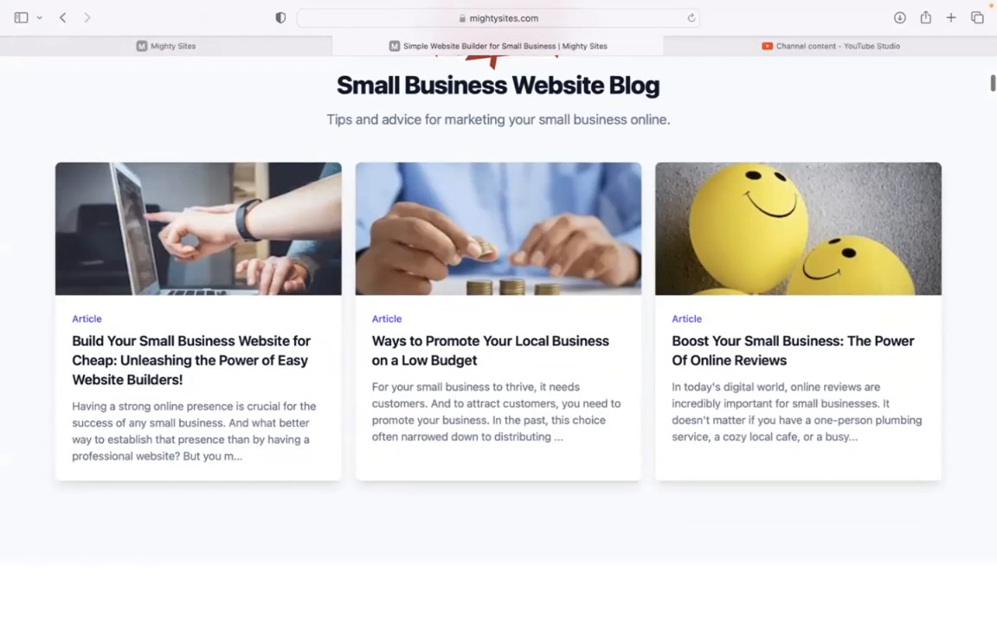
pyautogui.scroll(-10, 498, 339)
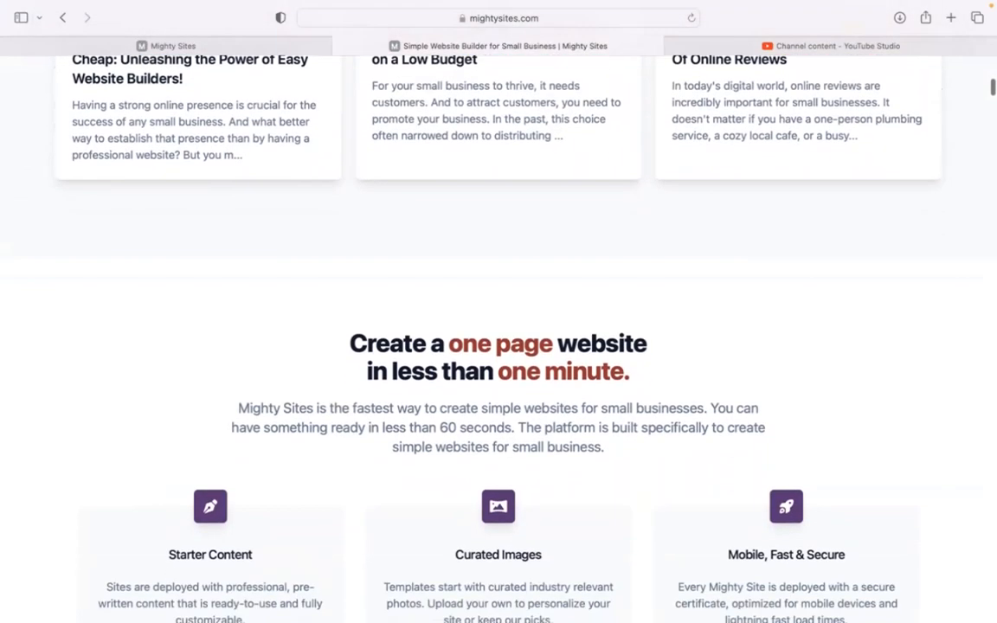
pyautogui.scroll(-8, 498, 339)
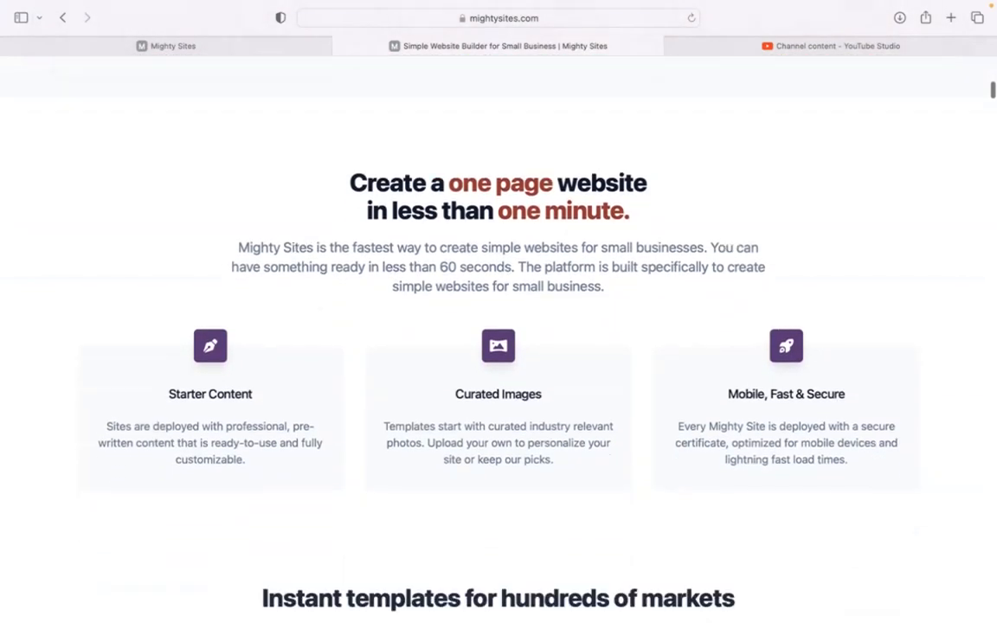
pyautogui.scroll(-2, 498, 340)
pyautogui.scroll(4, 499, 339)
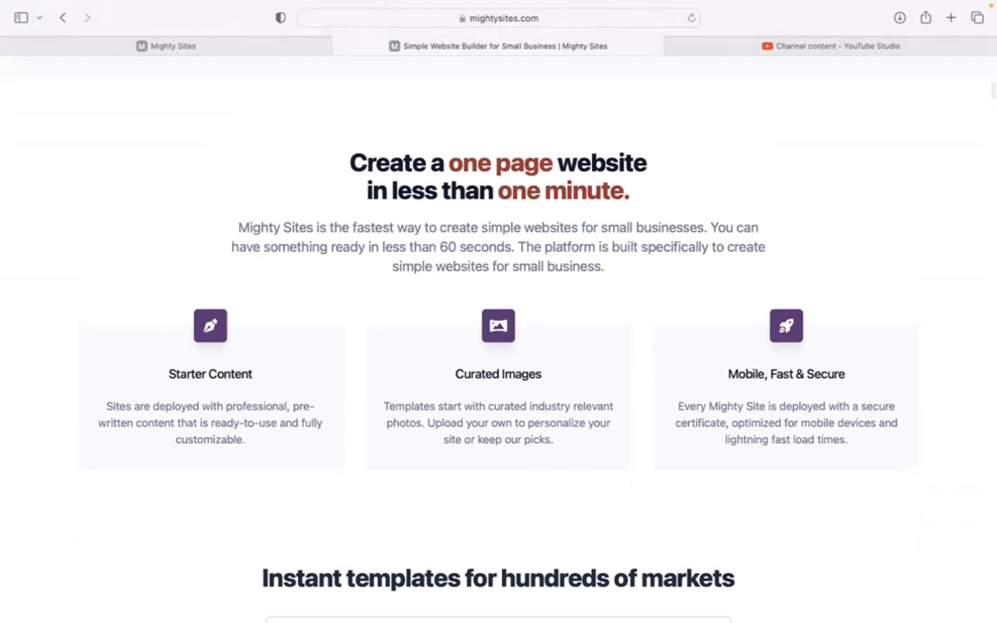
pyautogui.scroll(-5, 498, 339)
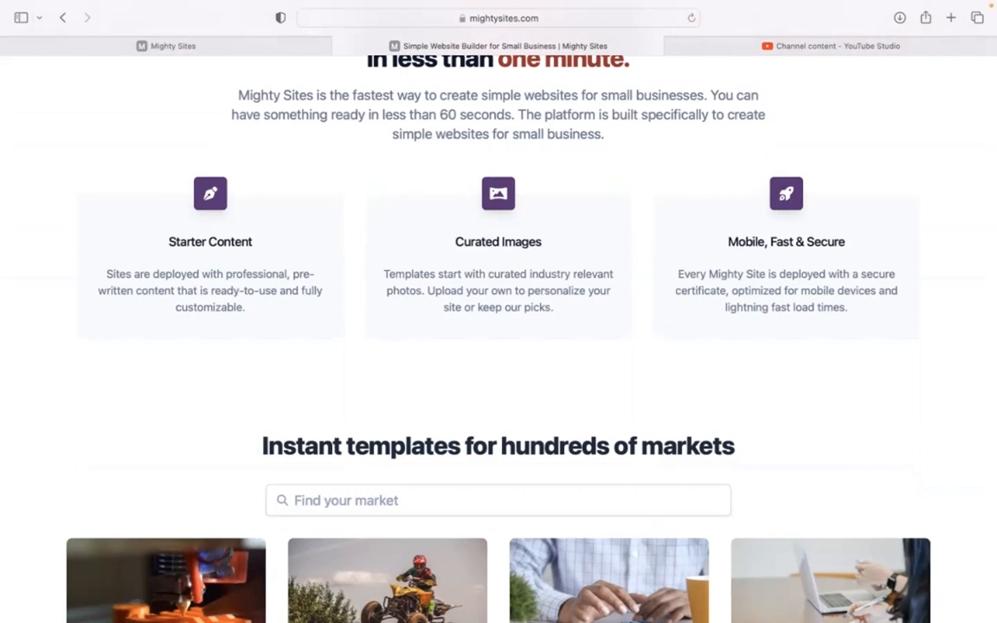
pyautogui.scroll(-1, 499, 339)
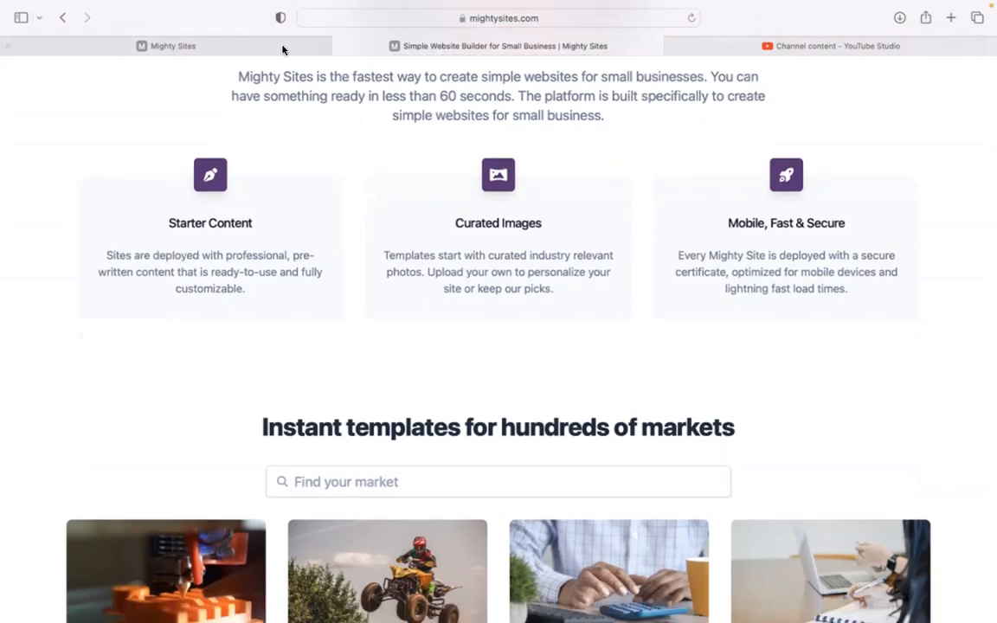
# Switch to the site builder page, search its markets for "crema" and choose the Cremation Service template
pyautogui.click(269, 51)
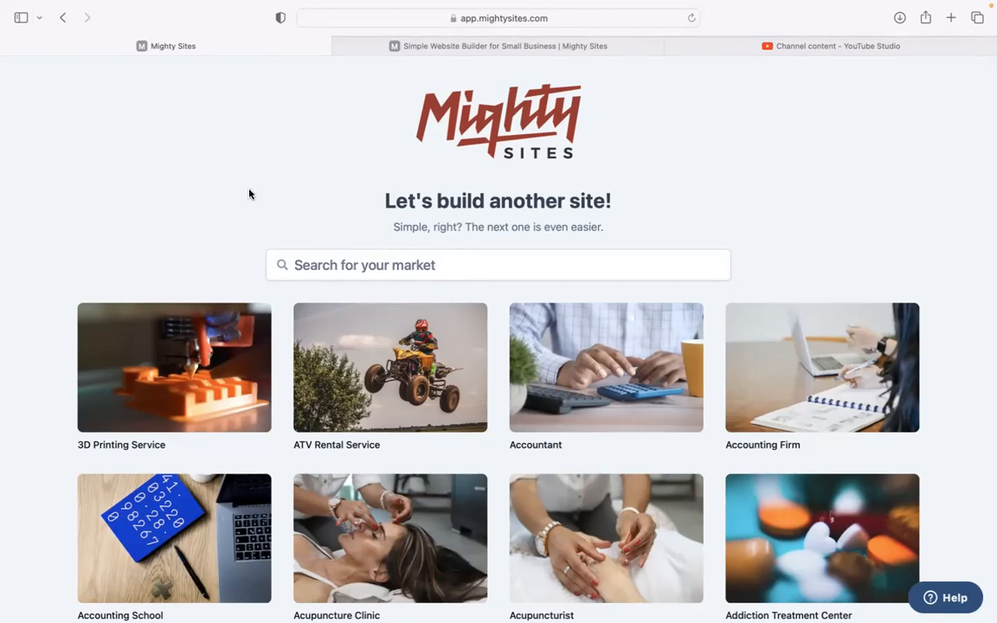
pyautogui.scroll(-10, 249, 194)
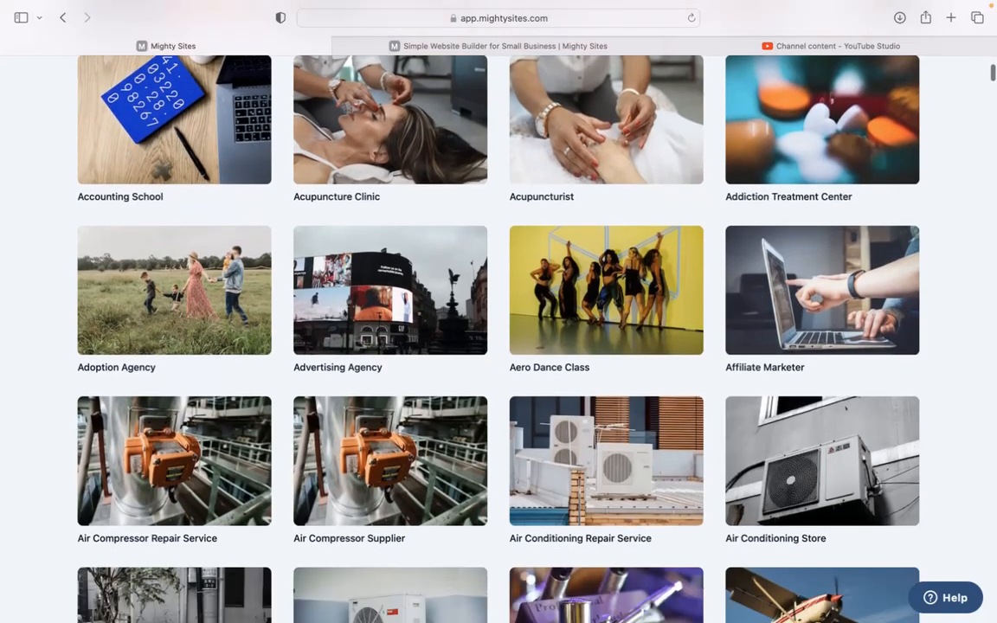
pyautogui.scroll(-7, 499, 337)
pyautogui.scroll(-2, 498, 337)
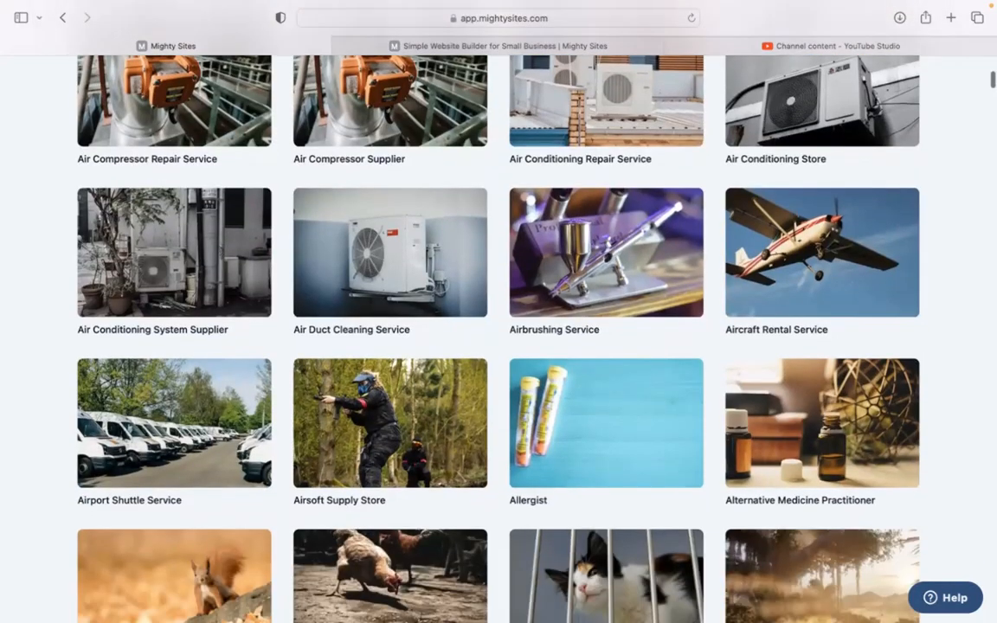
pyautogui.scroll(-6, 498, 337)
pyautogui.scroll(2, 499, 338)
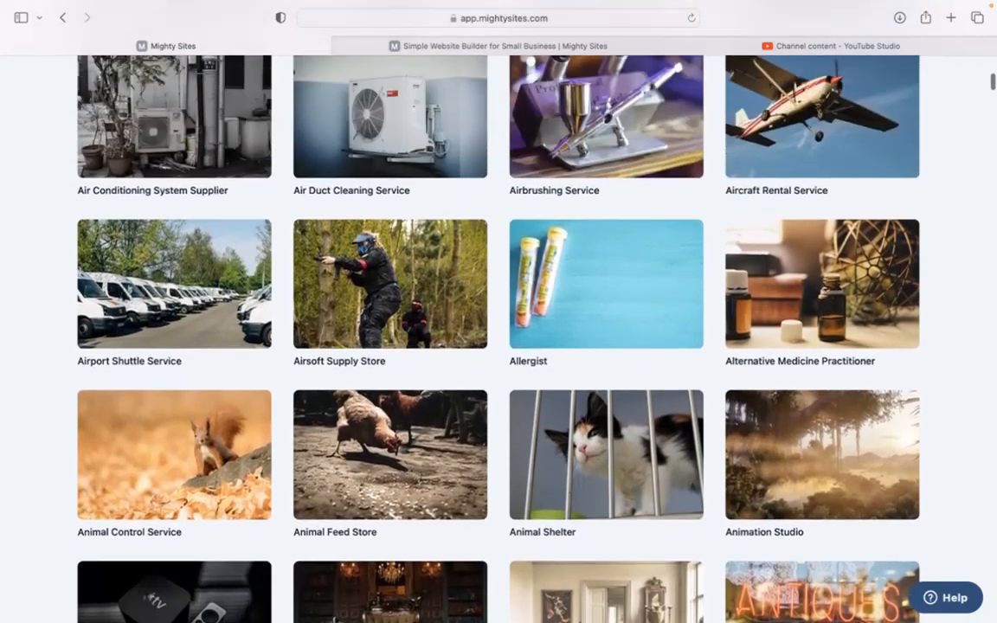
pyautogui.scroll(20, 499, 337)
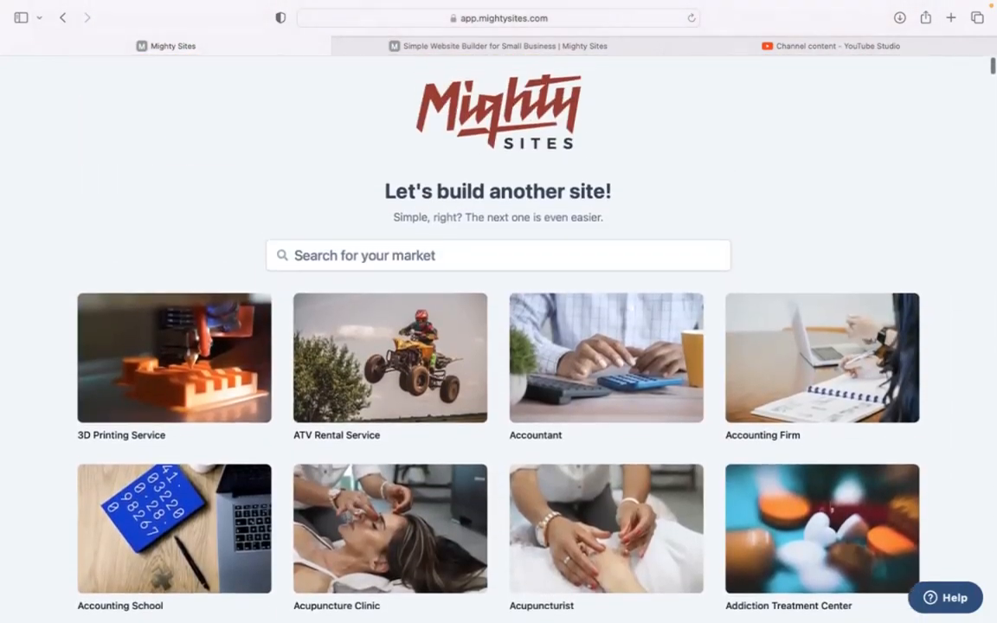
pyautogui.click(342, 247)
pyautogui.write('crema')
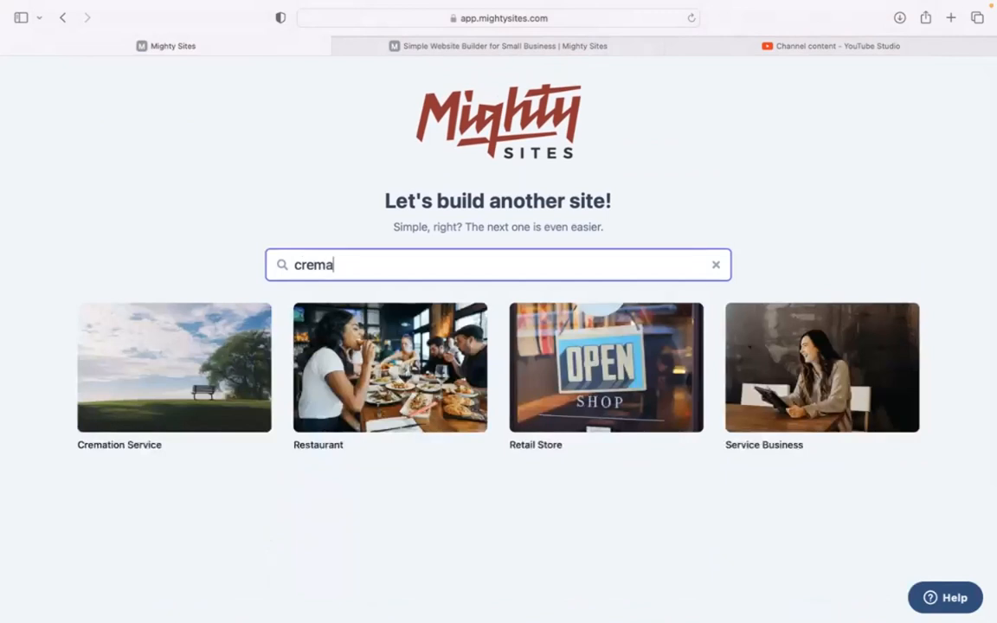
pyautogui.click(92, 334)
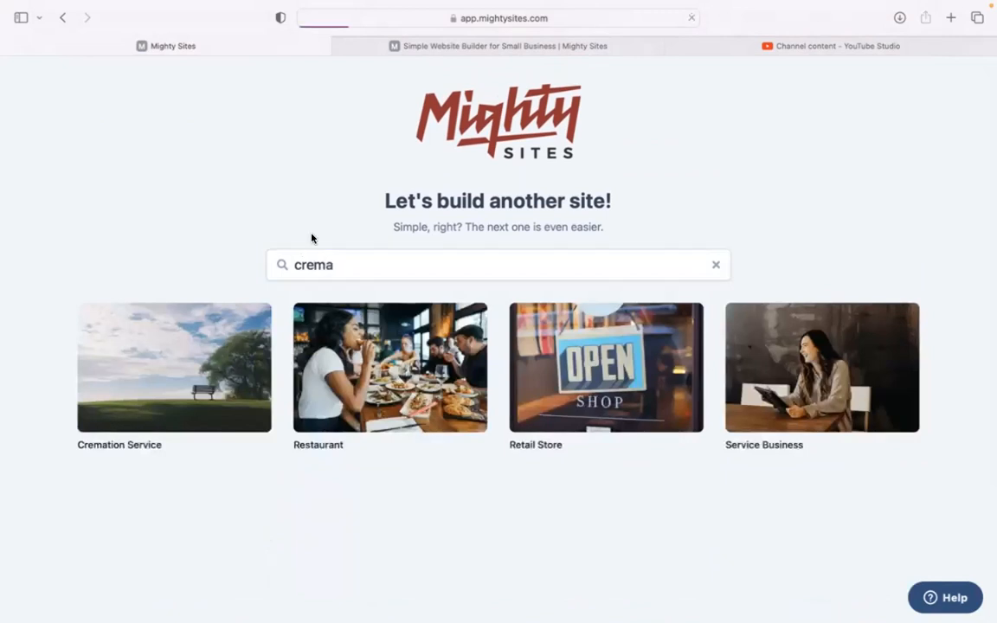
# Enter "Eternal Peace Cremation" as the company name
pyautogui.write('Eternal J')
pyautogui.press('BackSpace')
pyautogui.write('Peace')
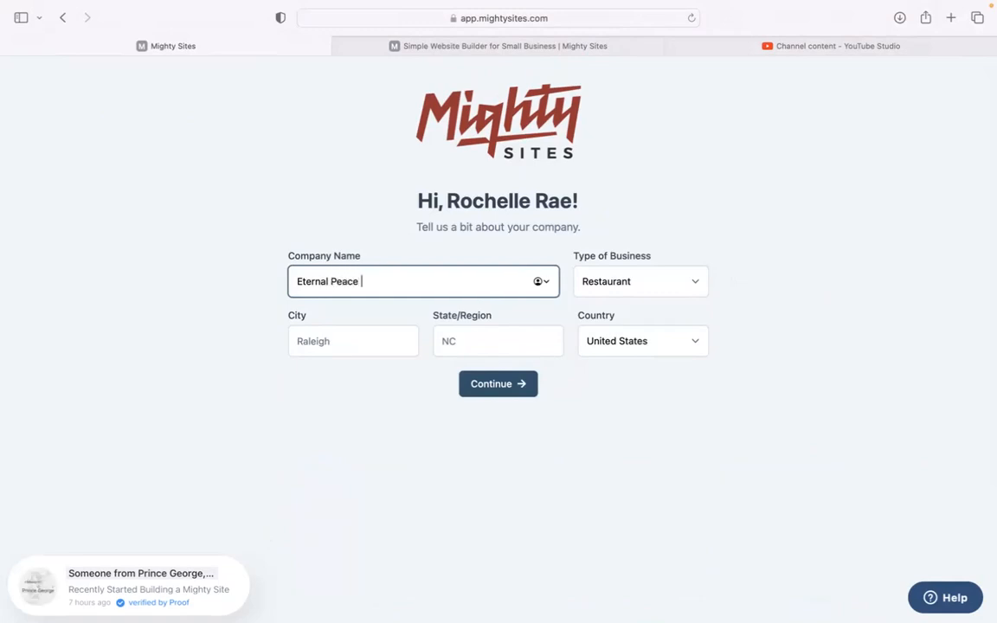
pyautogui.write(' Crematio')
# Set the company's city to Denver and its state to Colorado
pyautogui.click(360, 345)
pyautogui.write('dE')
pyautogui.write('enver')
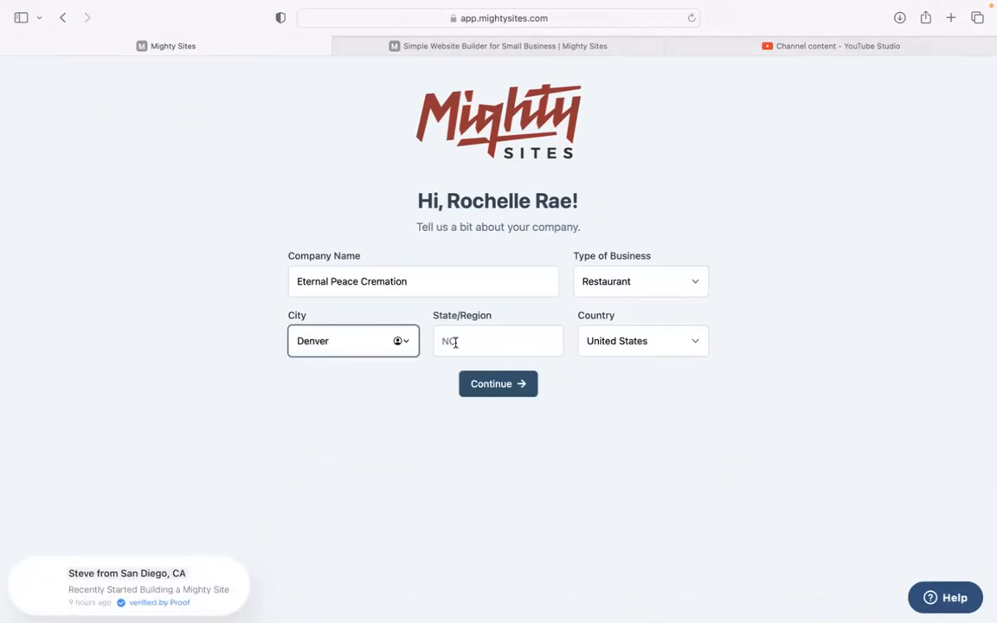
pyautogui.click(448, 341)
pyautogui.write('Copl')
pyautogui.press('BackSpace')
pyautogui.press('BackSpace')
pyautogui.write('lorado')
# Set the type of business to Service and submit the company details to generate the website
pyautogui.click(616, 287)
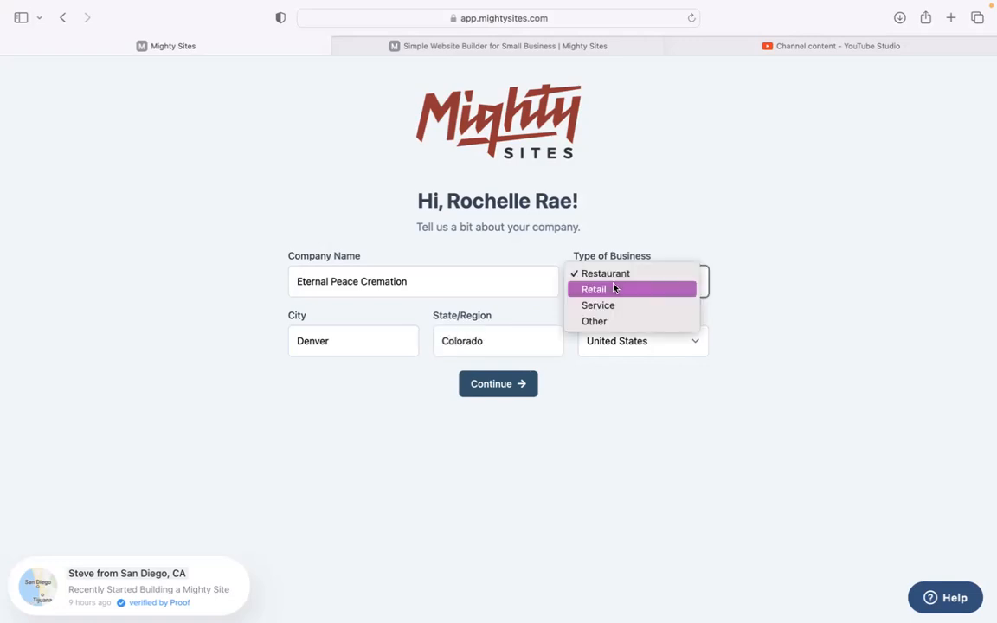
pyautogui.click(618, 305)
pyautogui.click(522, 394)
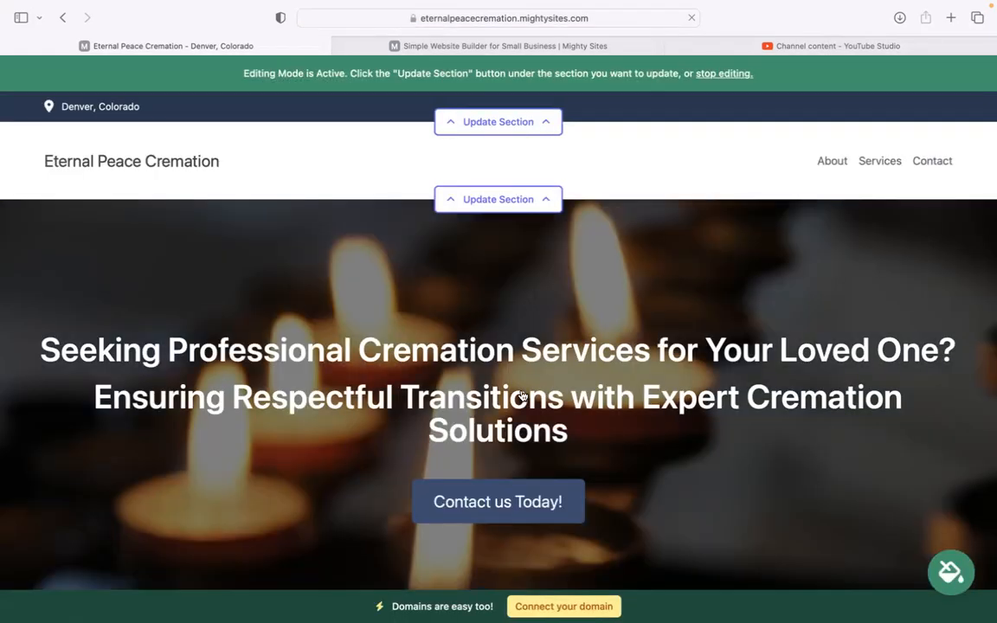
# Review the generated site's hero banner, introductory paragraph and About Us section
pyautogui.scroll(-1, 522, 396)
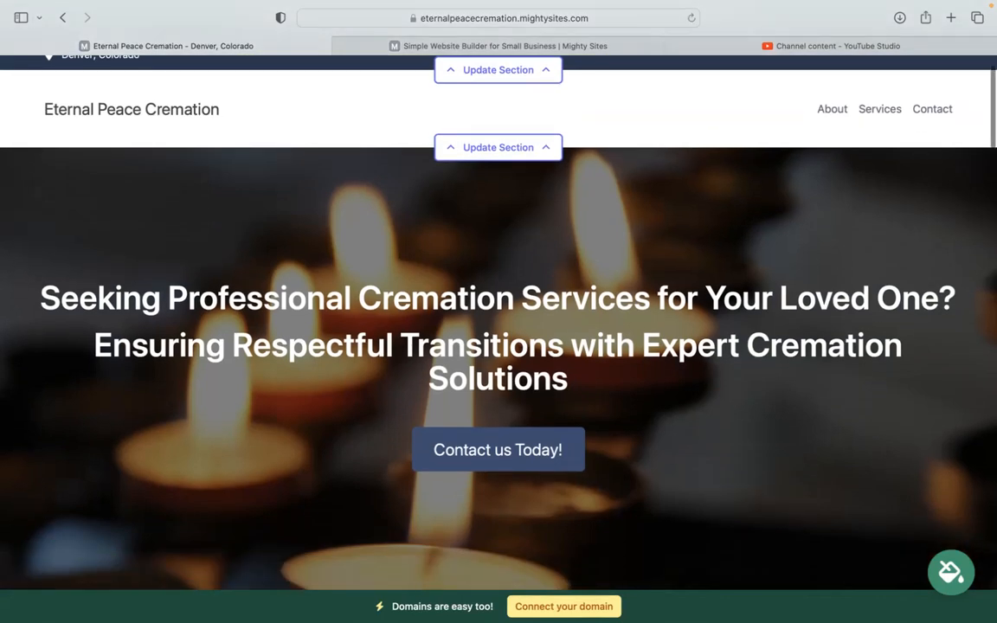
pyautogui.scroll(-3, 499, 311)
pyautogui.scroll(-8, 510, 391)
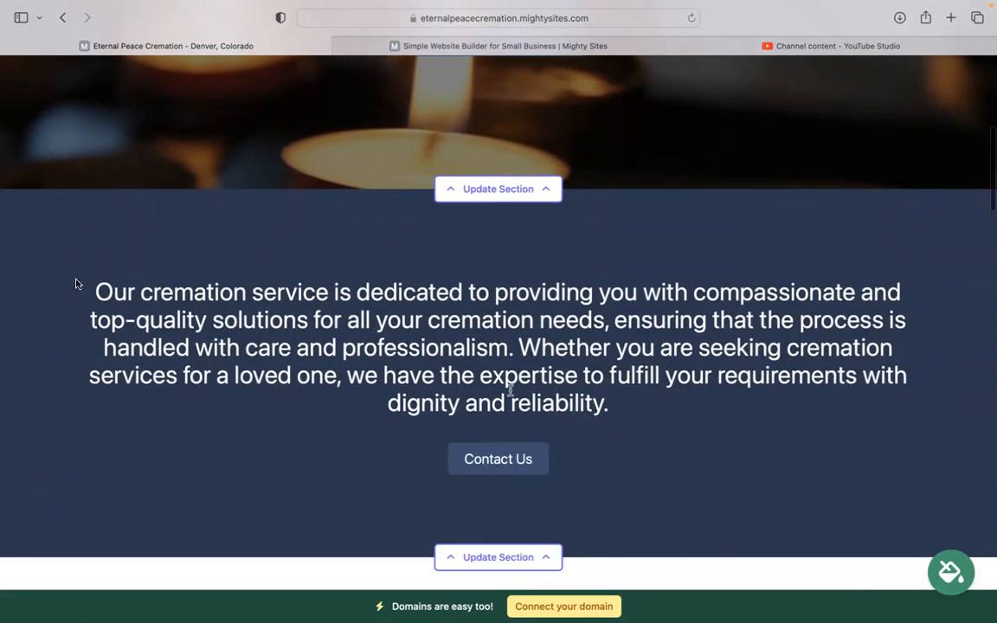
pyautogui.moveTo(75, 283); pyautogui.dragTo(627, 401)
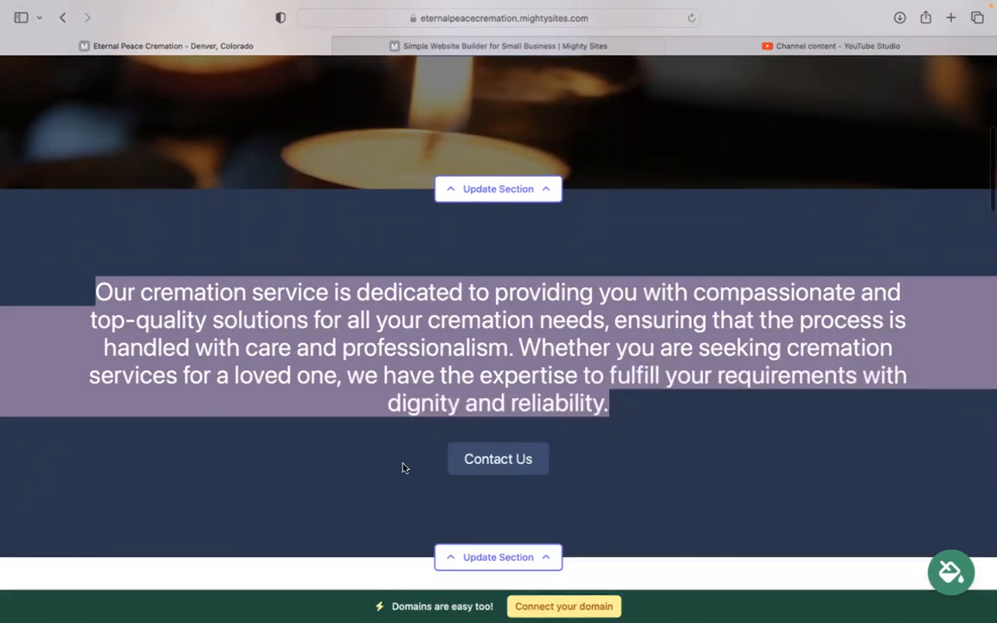
pyautogui.click(313, 438)
pyautogui.scroll(-10, 313, 438)
pyautogui.scroll(-4, 611, 294)
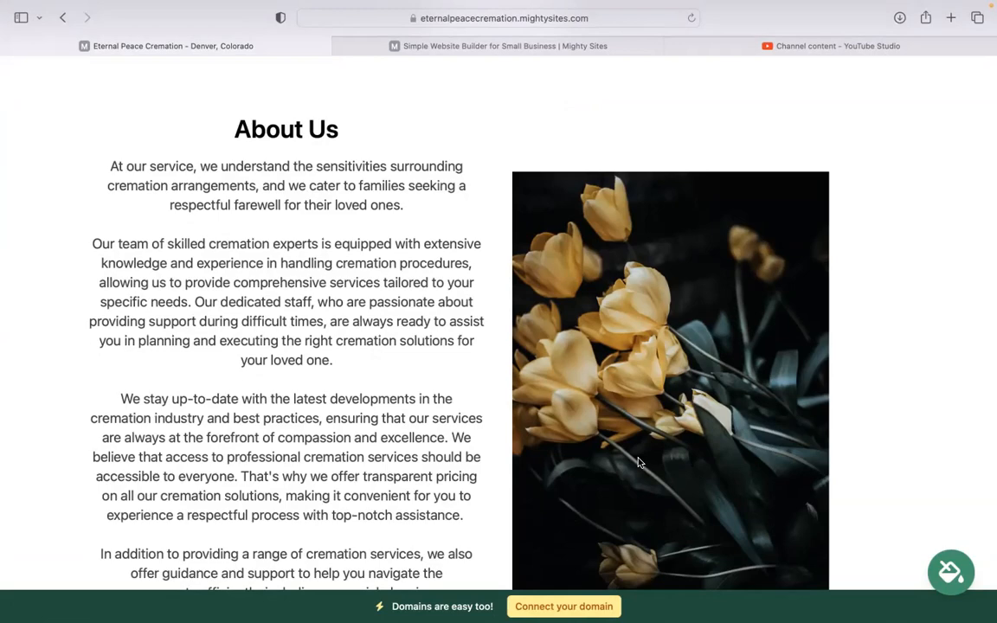
# Examine the full-width photo and the service descriptions in the "Cremation Solutions for Every Farewell Need" section
pyautogui.scroll(-10, 498, 321)
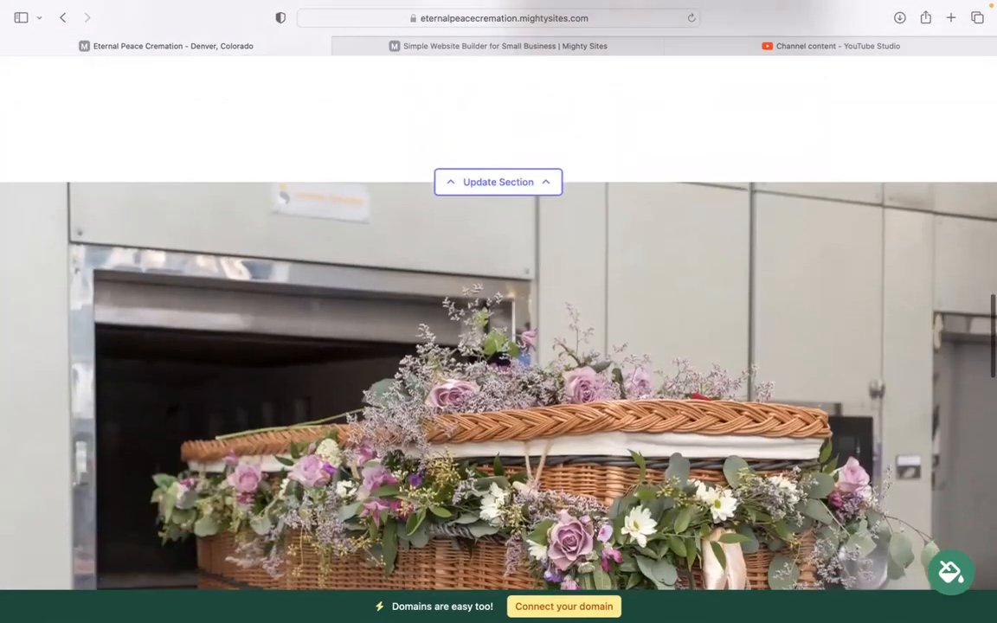
pyautogui.scroll(-5, 498, 320)
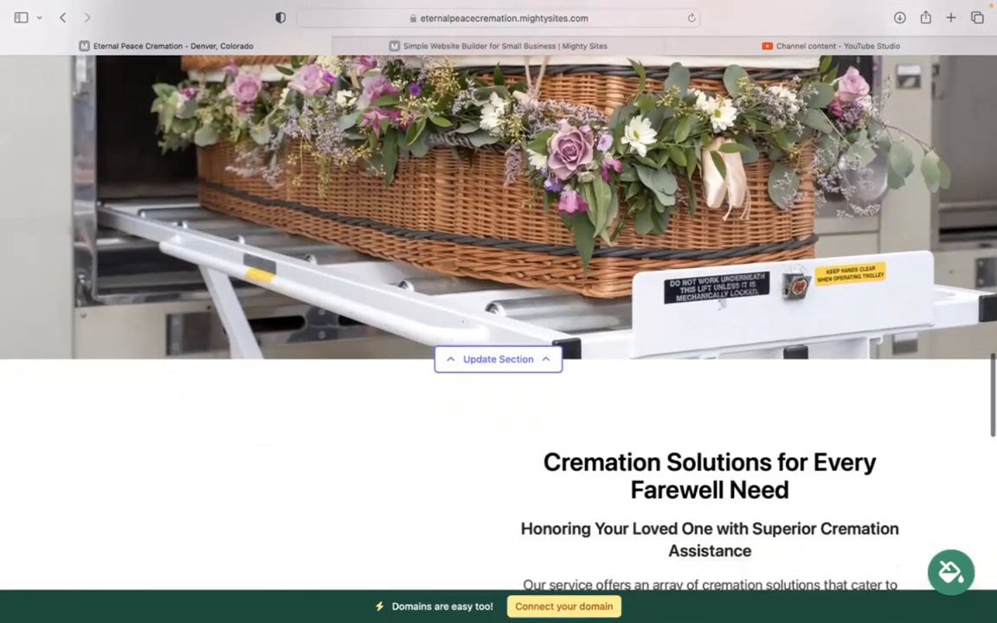
pyautogui.scroll(-4, 520, 375)
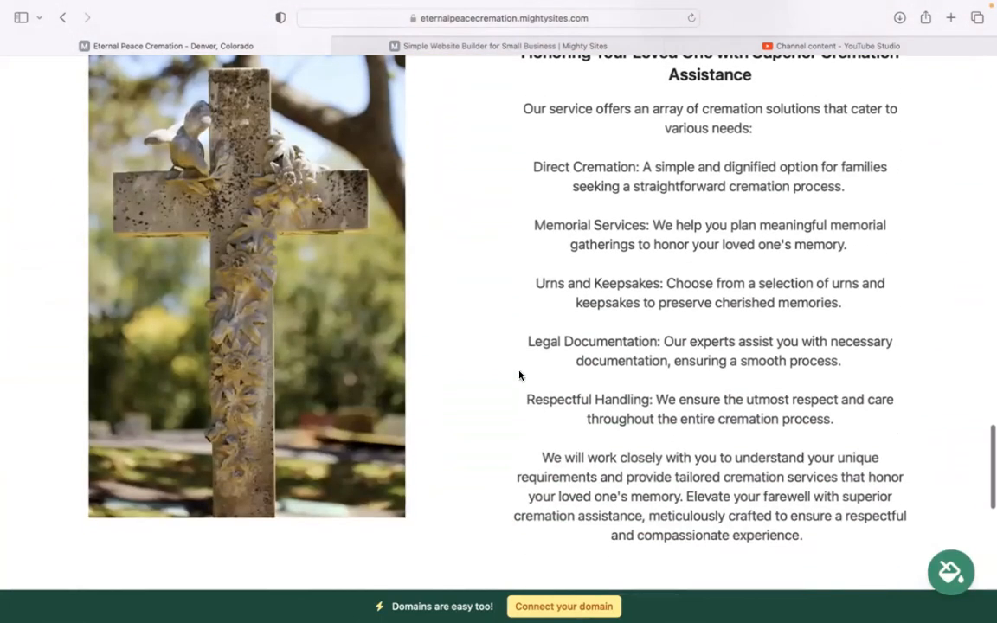
pyautogui.moveTo(522, 104); pyautogui.dragTo(806, 533)
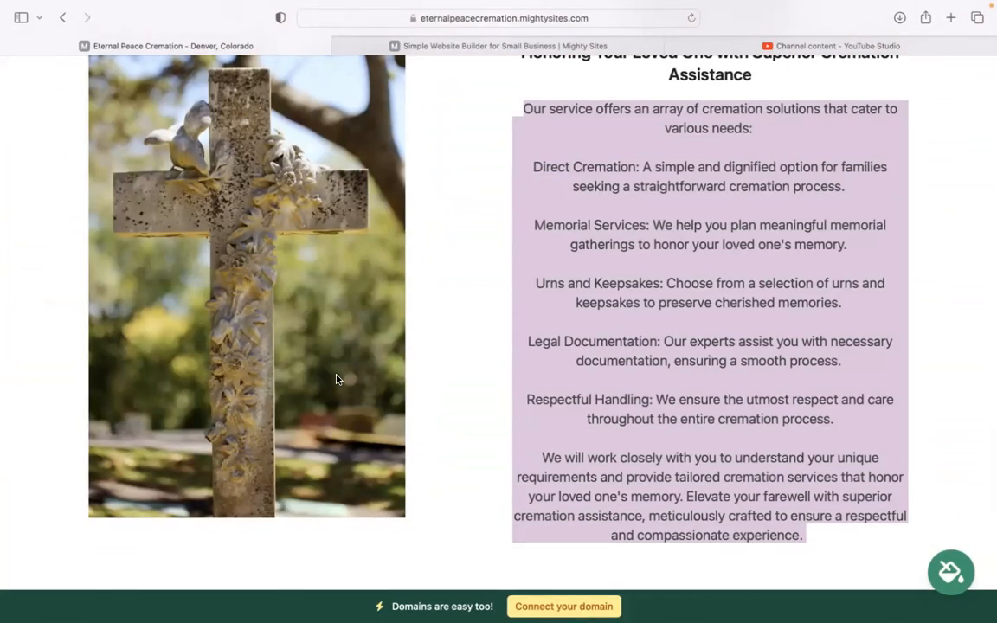
pyautogui.moveTo(534, 167); pyautogui.dragTo(645, 459)
pyautogui.click(512, 448)
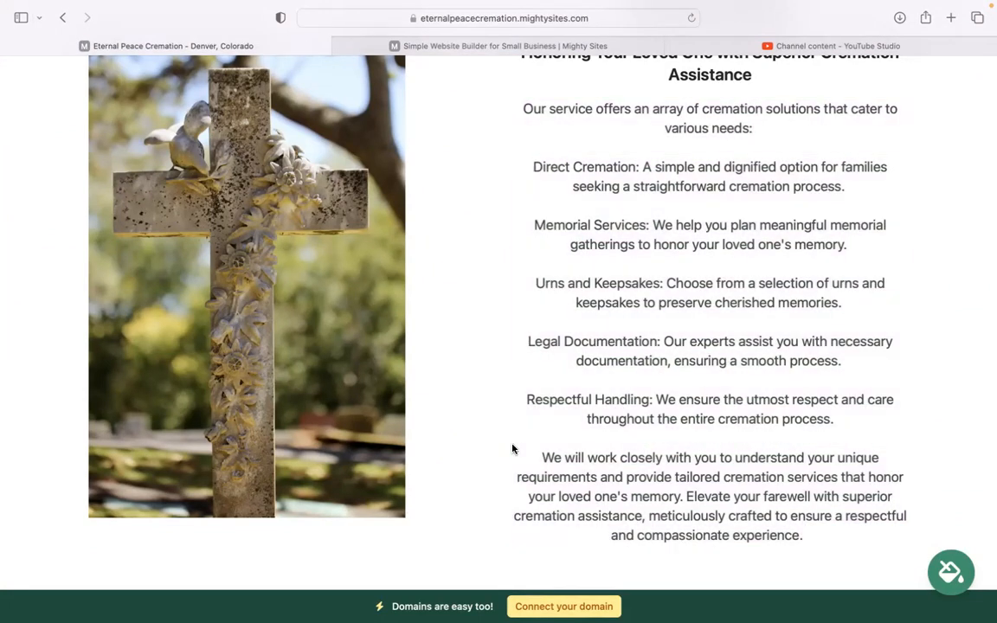
# Check the Get In Touch contact form section and go back up the page to the About Us section
pyautogui.scroll(-5, 513, 449)
pyautogui.scroll(-5, 499, 346)
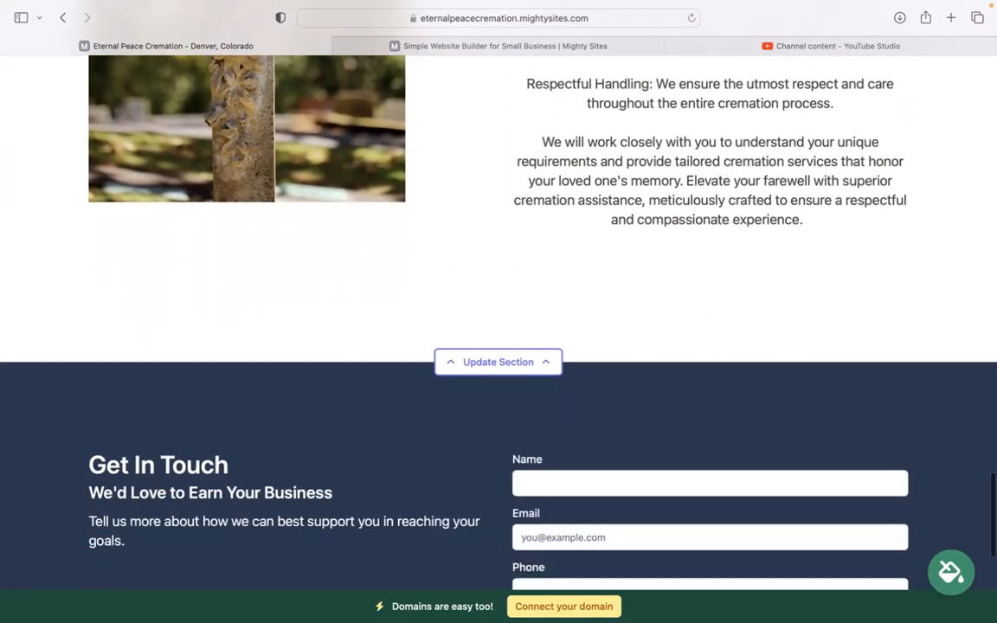
pyautogui.scroll(6, 498, 346)
pyautogui.scroll(8, 499, 311)
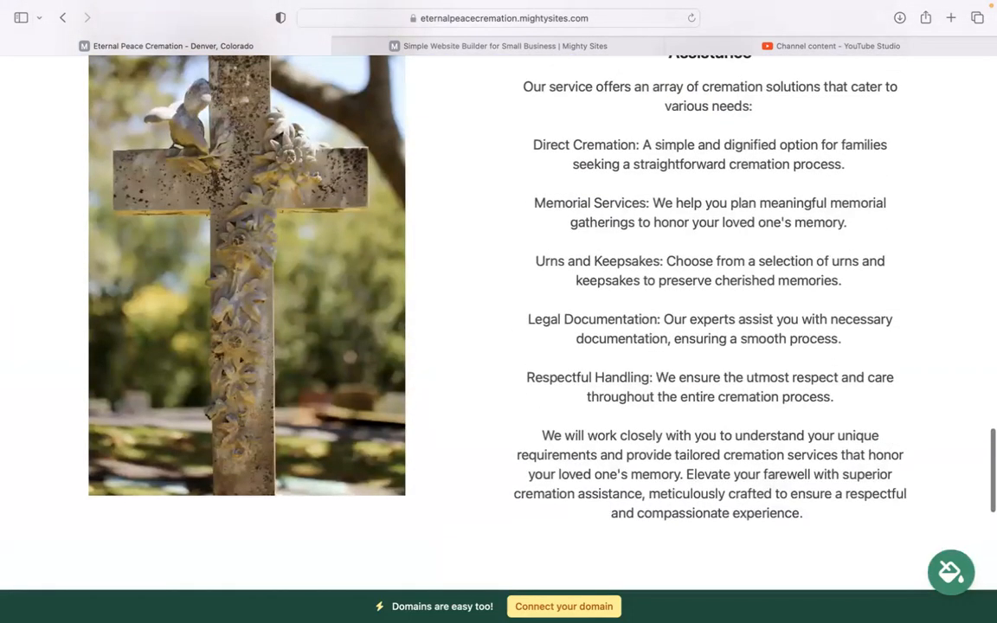
pyautogui.scroll(8, 499, 311)
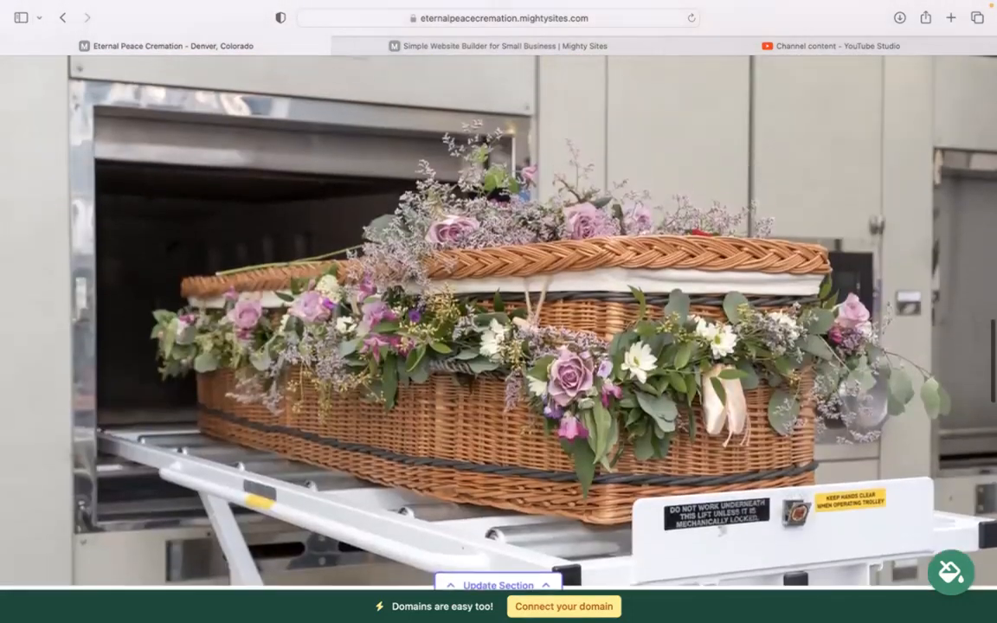
pyautogui.scroll(4, 498, 311)
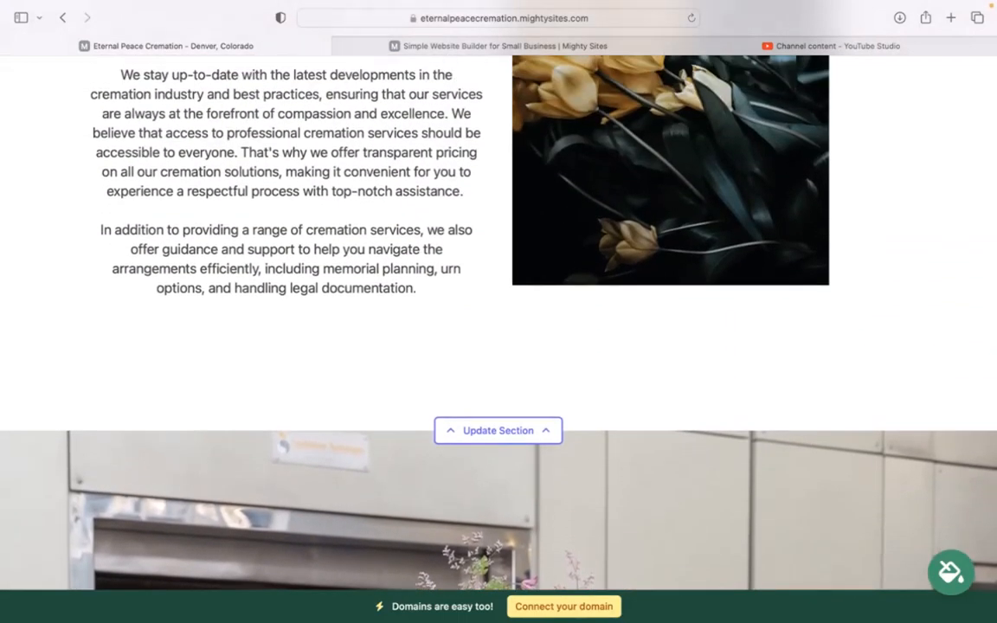
pyautogui.scroll(12, 498, 312)
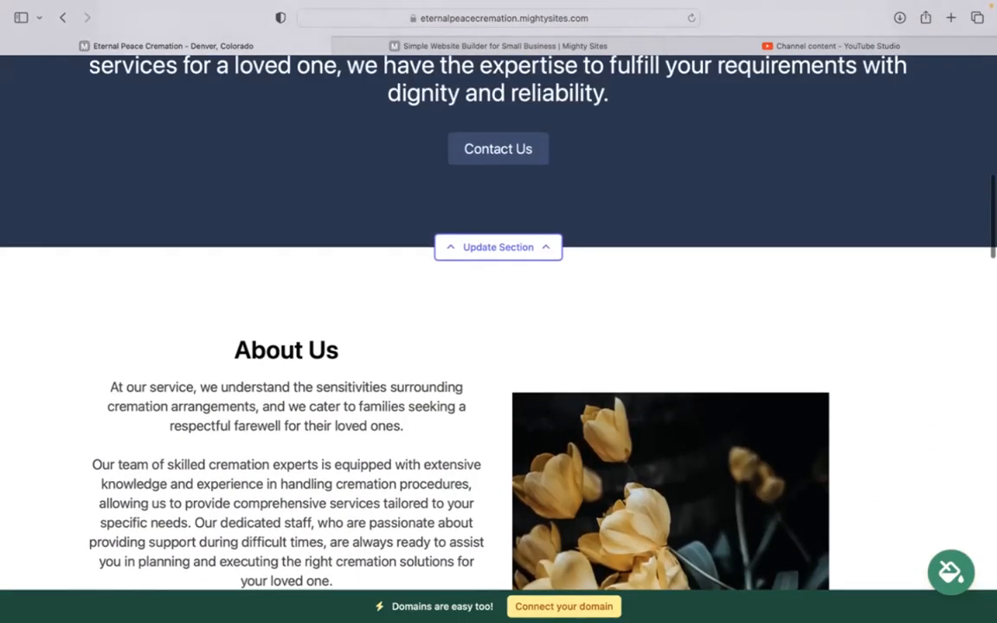
# Open the top bar's location details, enter the organization email and show it on the site, and fill in the phone number
pyautogui.scroll(15, 499, 311)
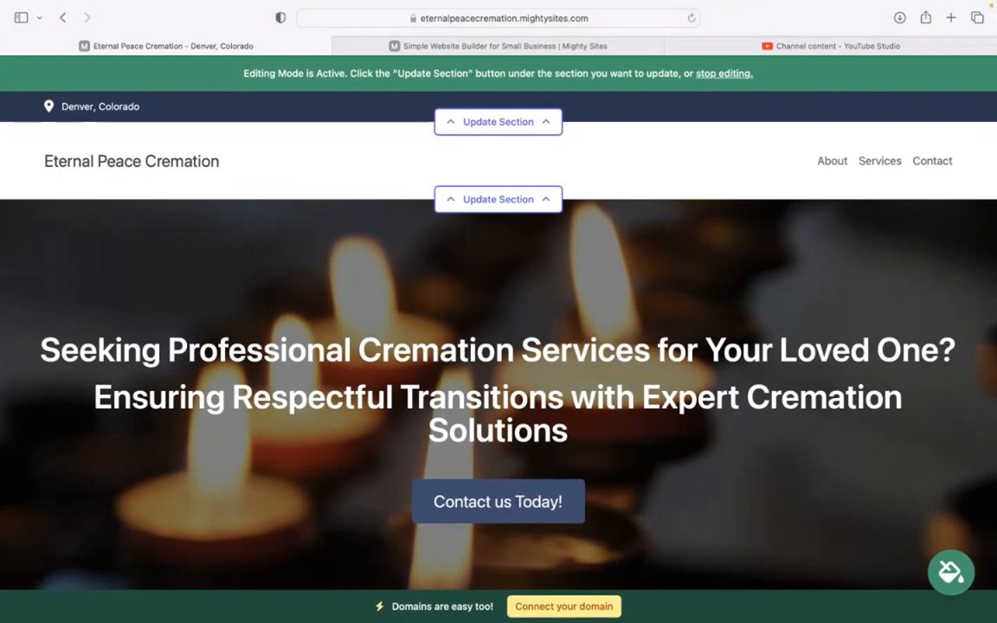
pyautogui.click(514, 126)
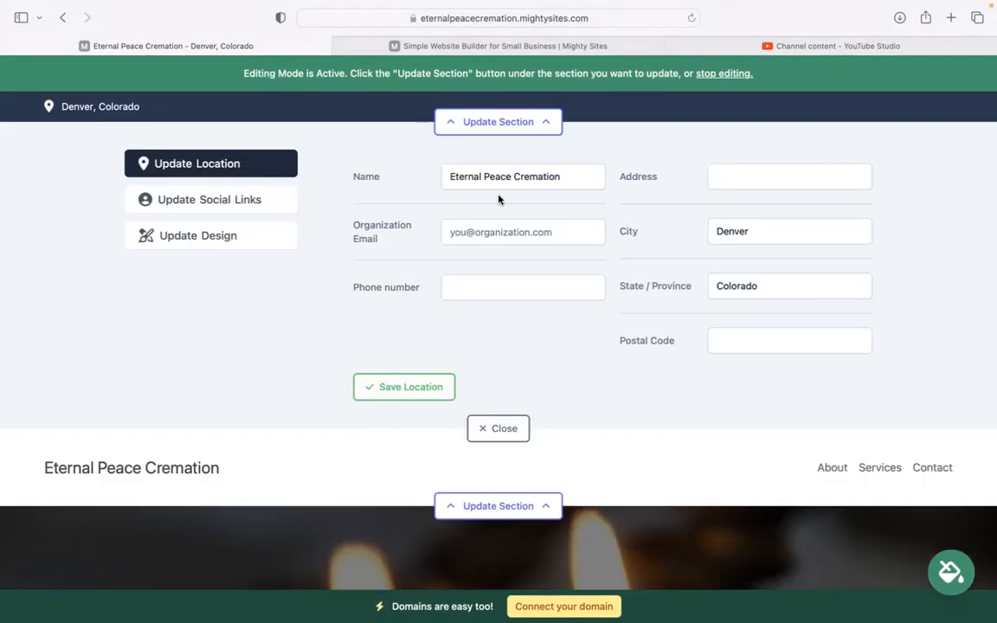
pyautogui.click(522, 232)
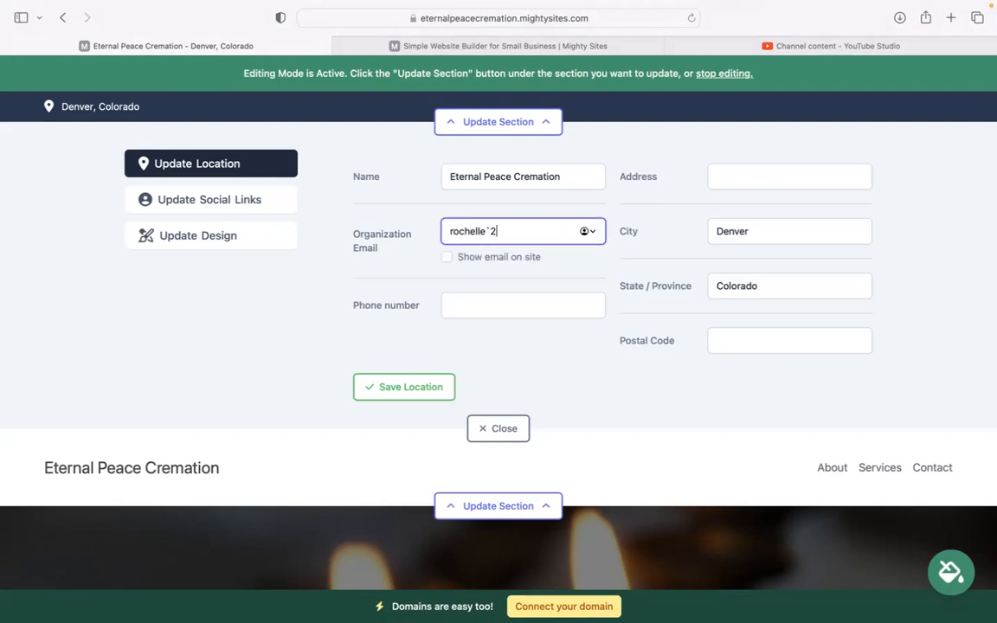
pyautogui.click(447, 258)
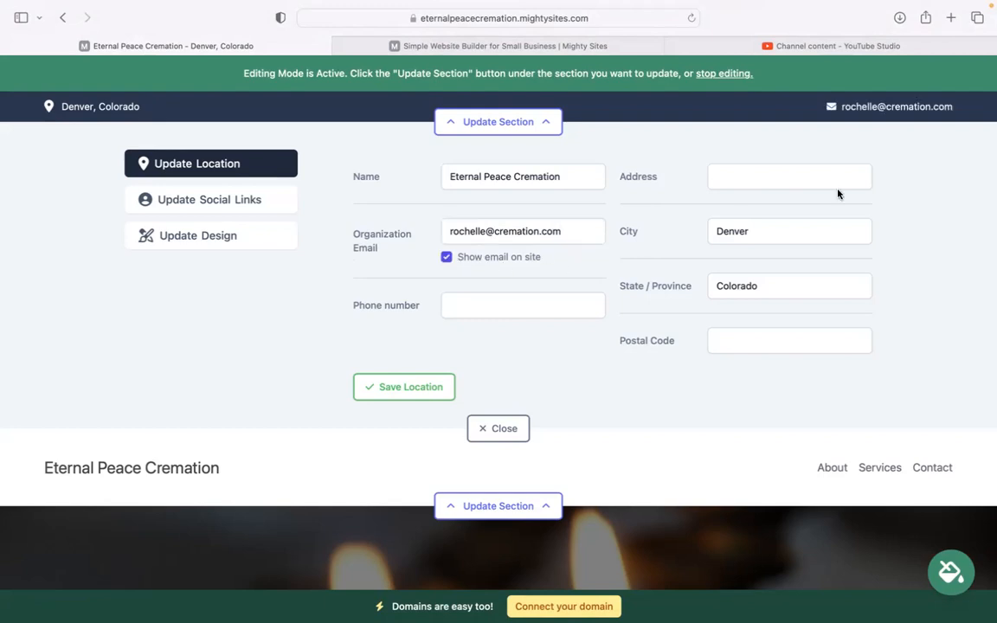
pyautogui.click(559, 305)
pyautogui.write('456-5954')
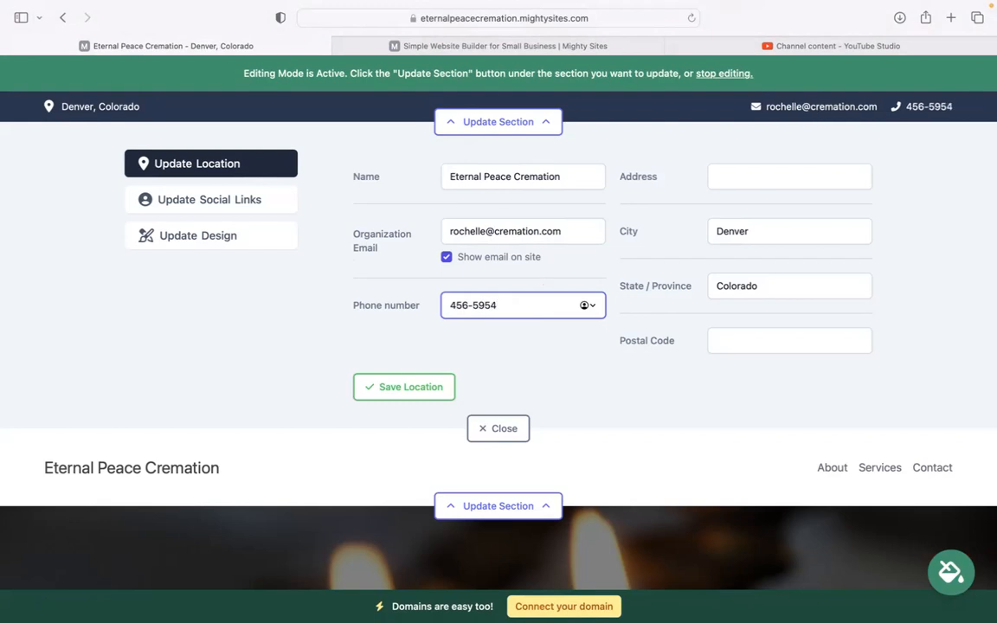
# Fill in the business's street address and postal code, and save the location
pyautogui.click(762, 173)
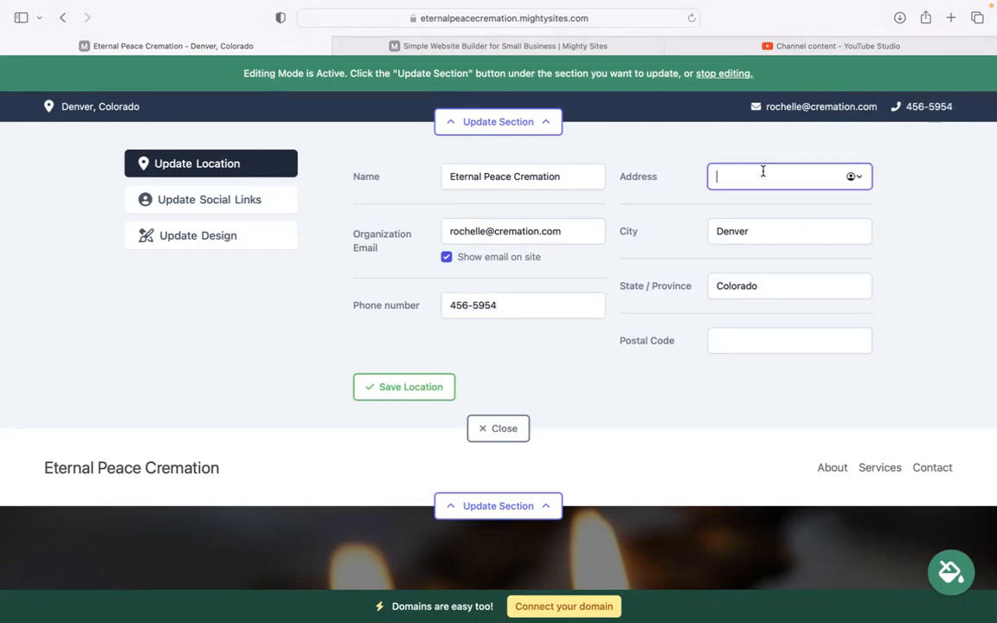
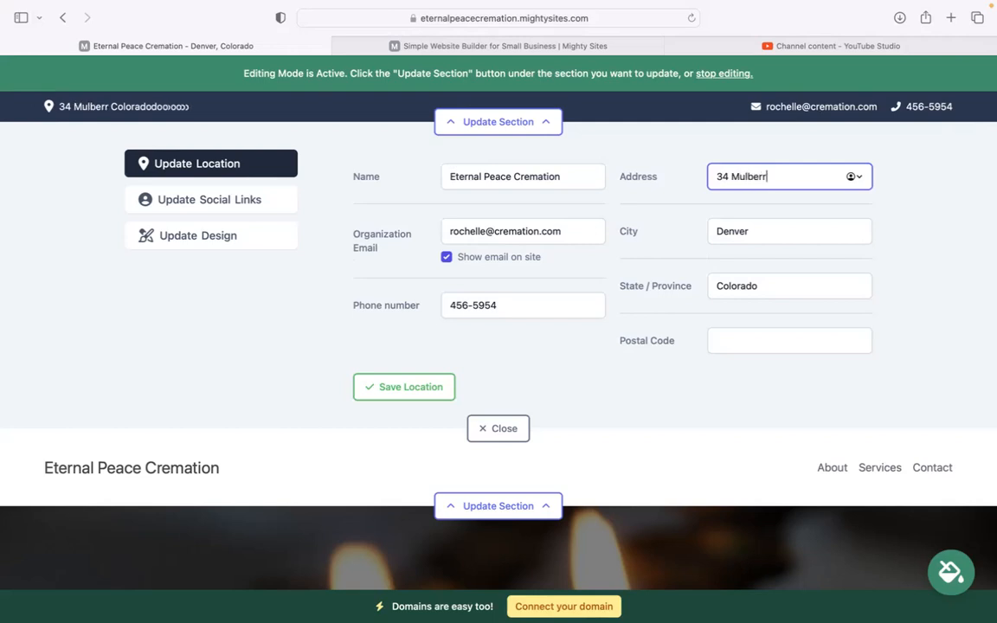
pyautogui.click(715, 338)
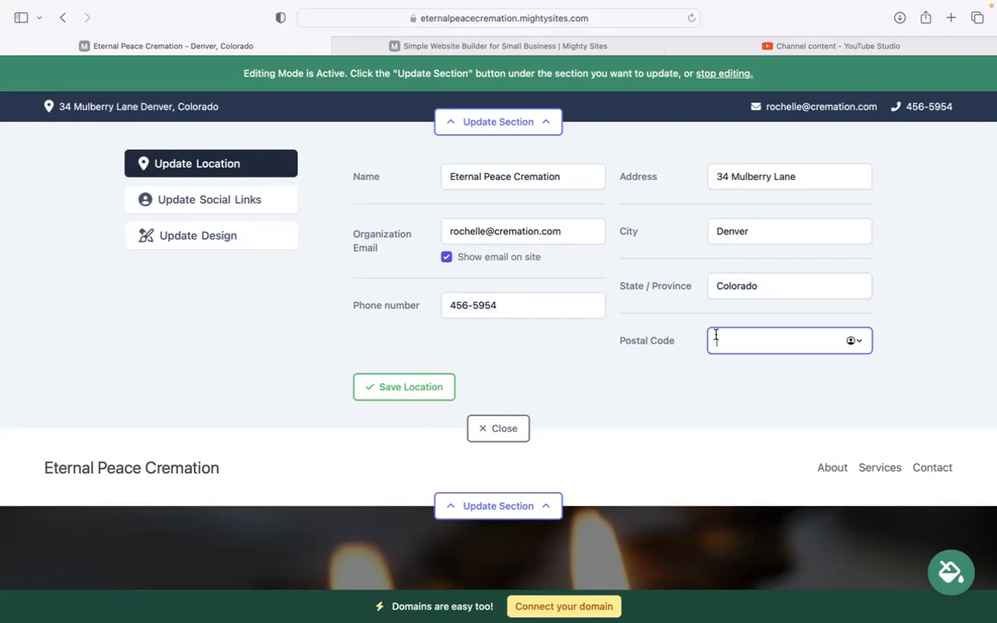
pyautogui.write('40566')
pyautogui.click(426, 405)
pyautogui.click(422, 391)
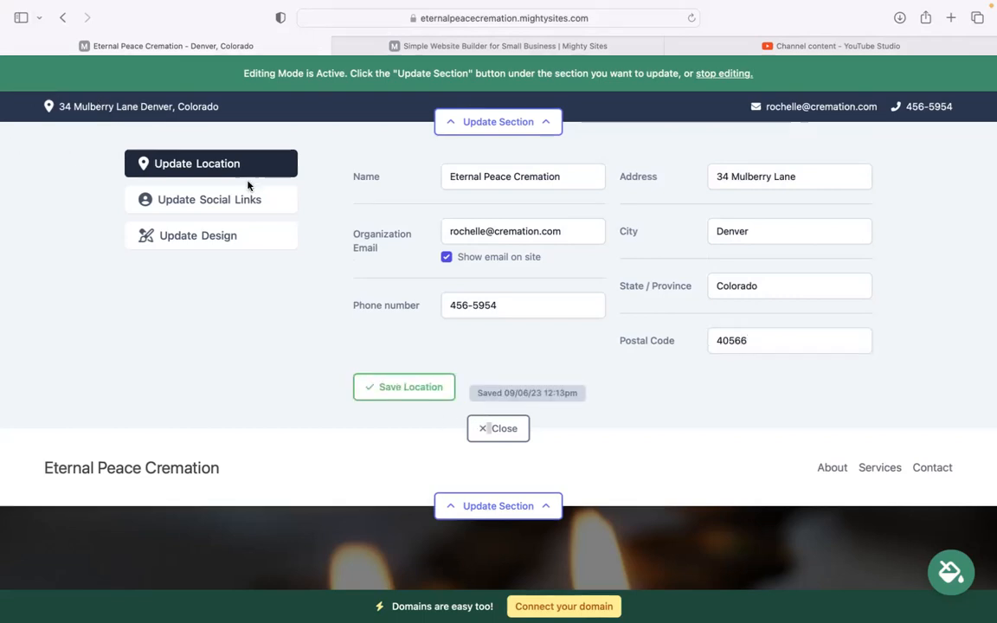
# Set the social links to mightysites for Instagram and mightysitesusa for Twitter, and close the top bar editor
pyautogui.click(229, 198)
pyautogui.click(469, 177)
pyautogui.write('mightysiteds')
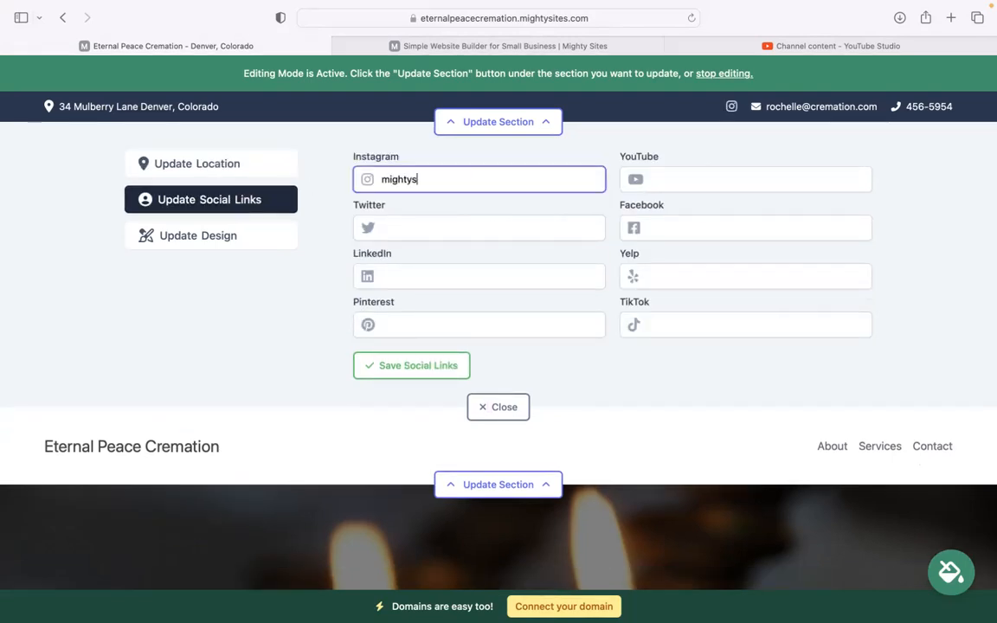
pyautogui.click(416, 222)
pyautogui.write('mightysitesusa')
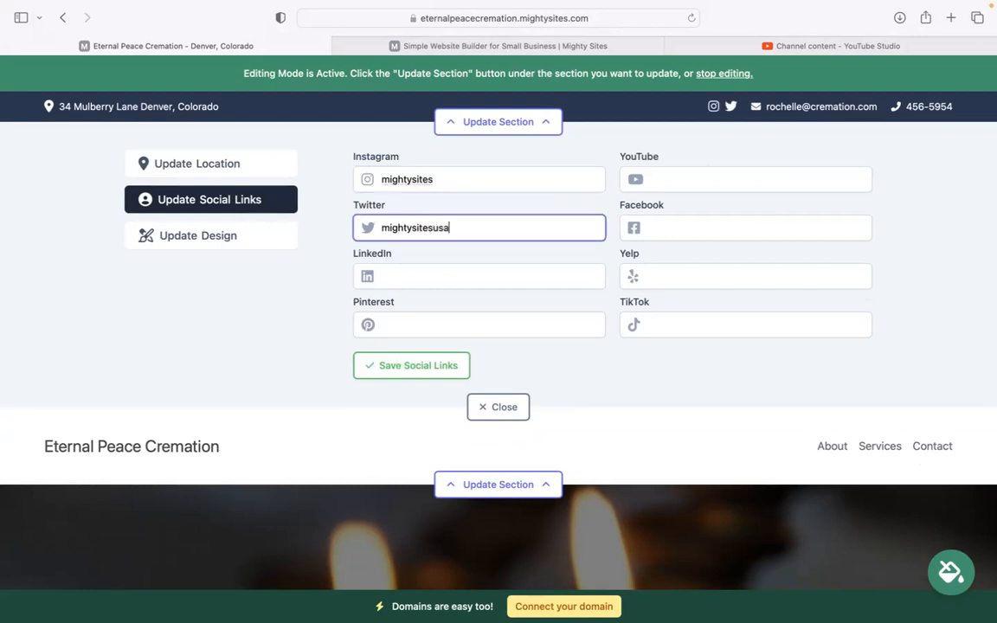
pyautogui.click(492, 409)
# Upload the Mighty Sites PNG from Downloads as the header logo, save it and close the section editor
pyautogui.click(481, 199)
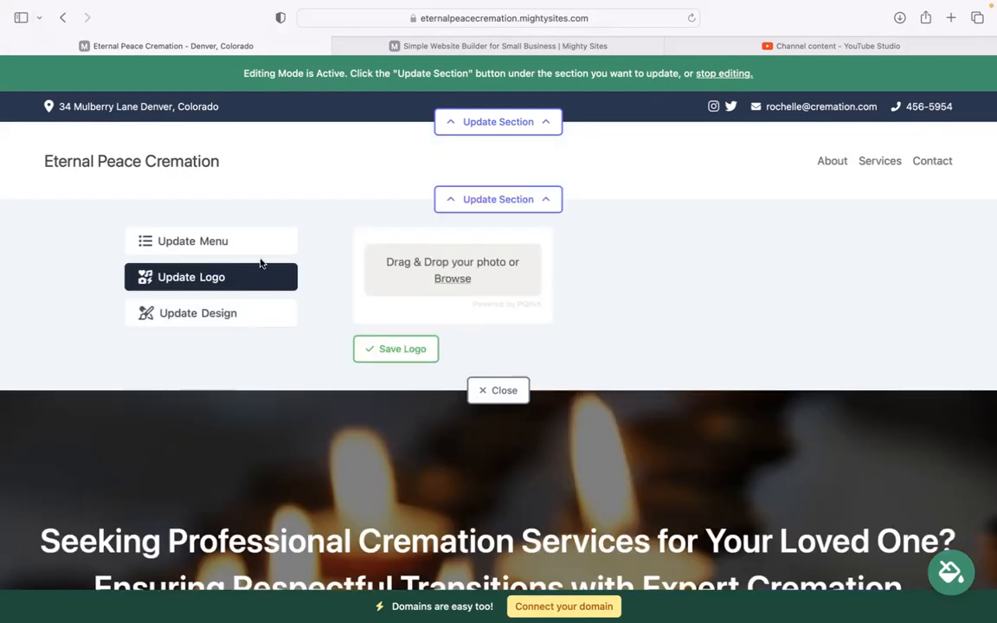
pyautogui.click(452, 278)
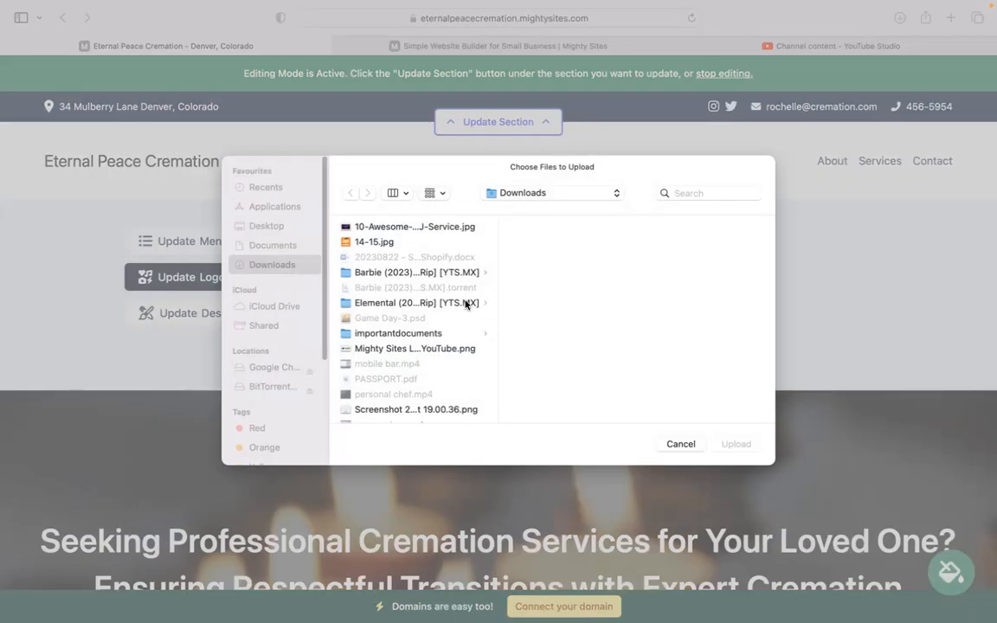
pyautogui.click(434, 351)
pyautogui.doubleClick(435, 351)
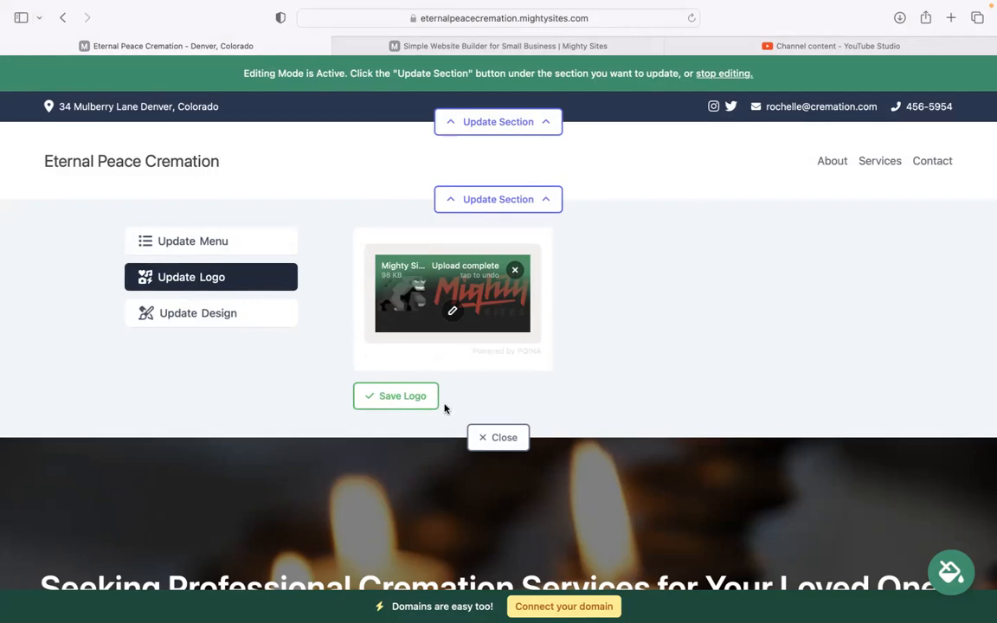
pyautogui.click(407, 397)
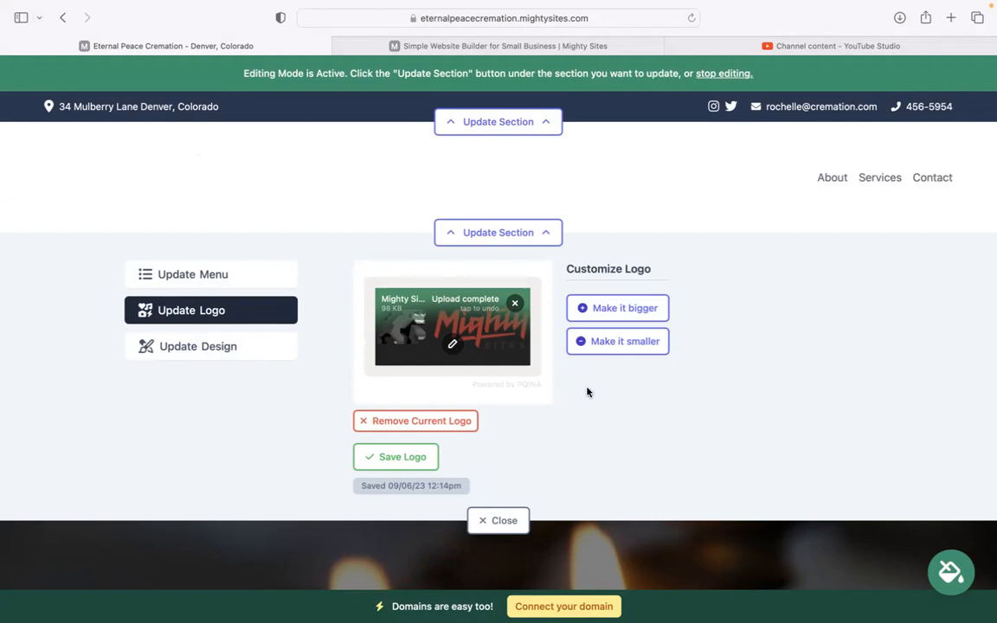
pyautogui.click(499, 519)
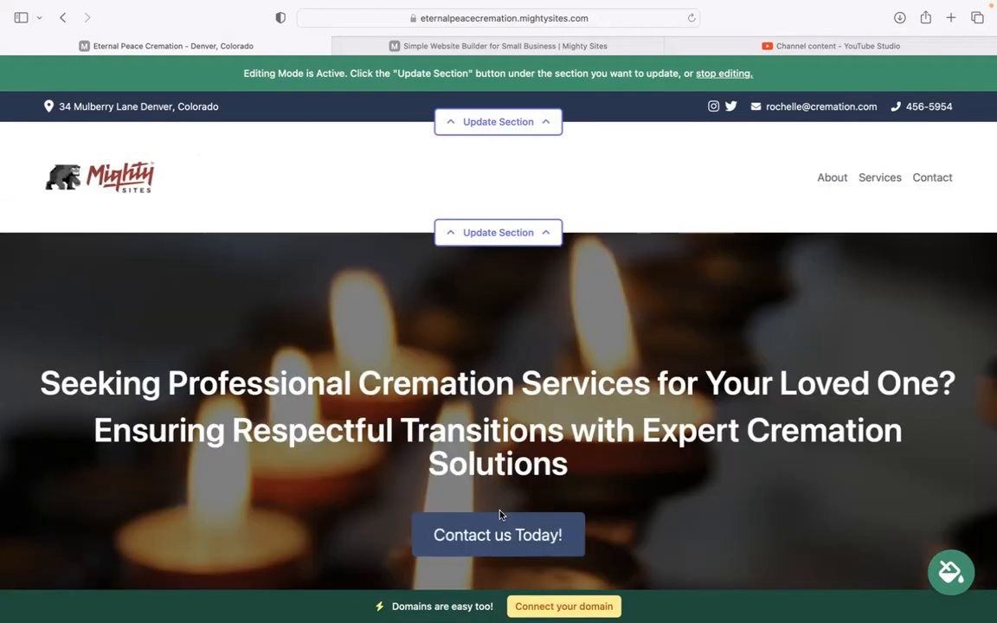
# Apply the slate-blue theme with pale grey-blue section backgrounds to the site and save it
pyautogui.scroll(-5, 498, 512)
pyautogui.scroll(-5, 449, 459)
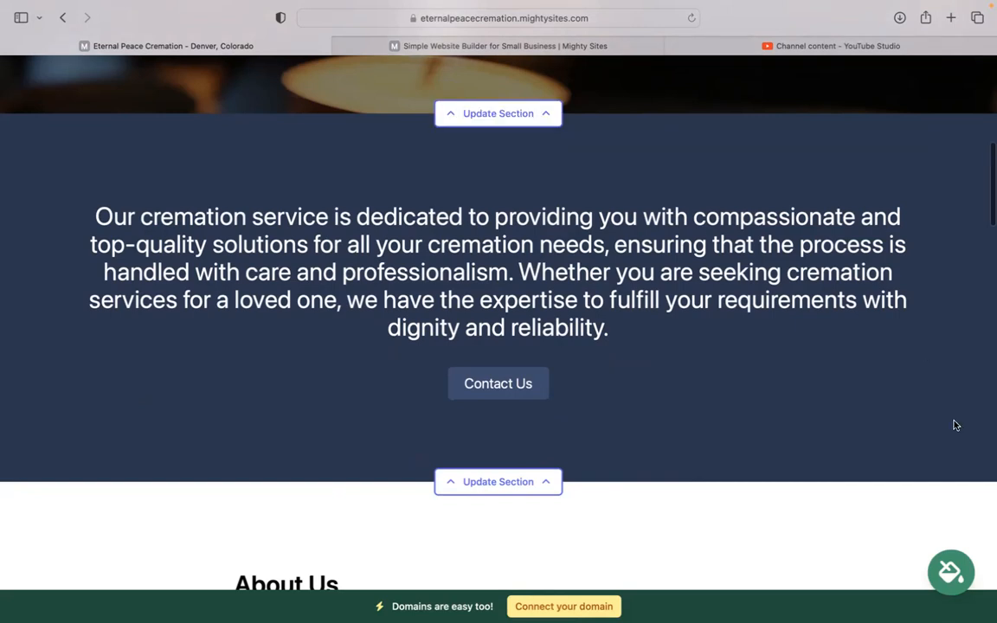
pyautogui.click(952, 573)
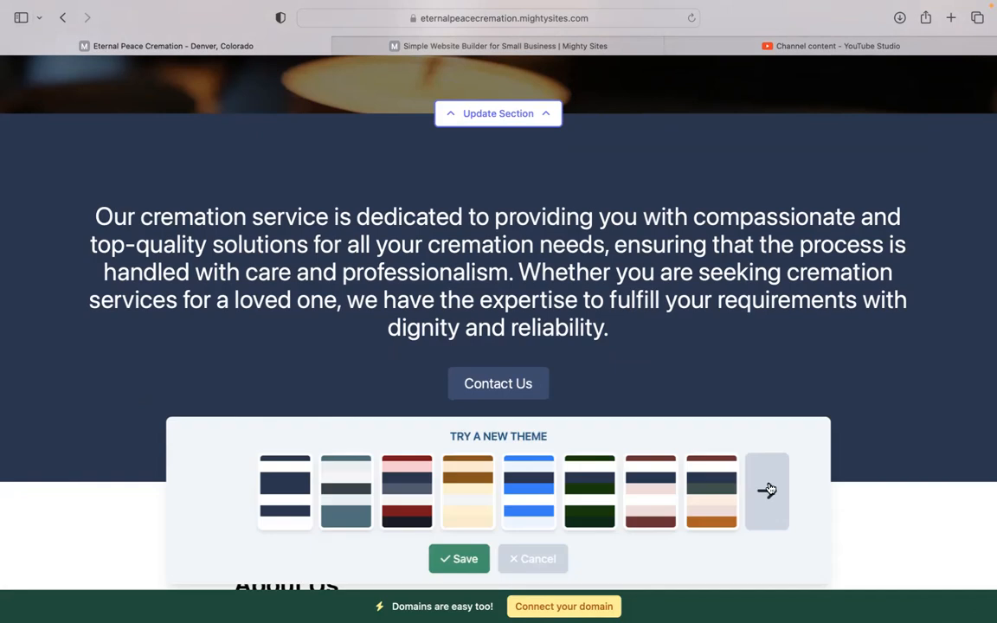
pyautogui.click(766, 489)
pyautogui.click(766, 489)
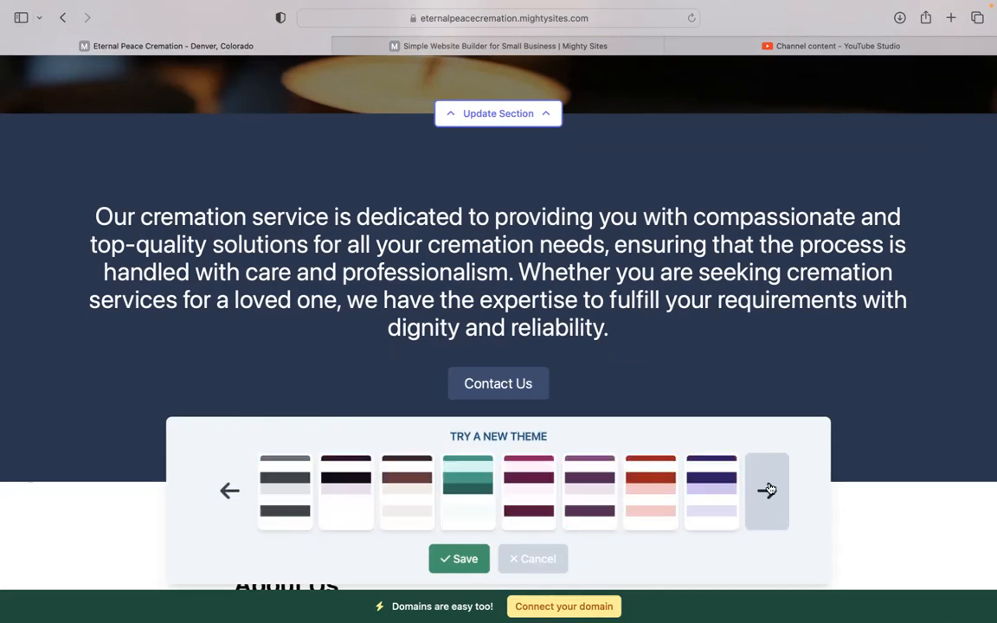
pyautogui.click(402, 493)
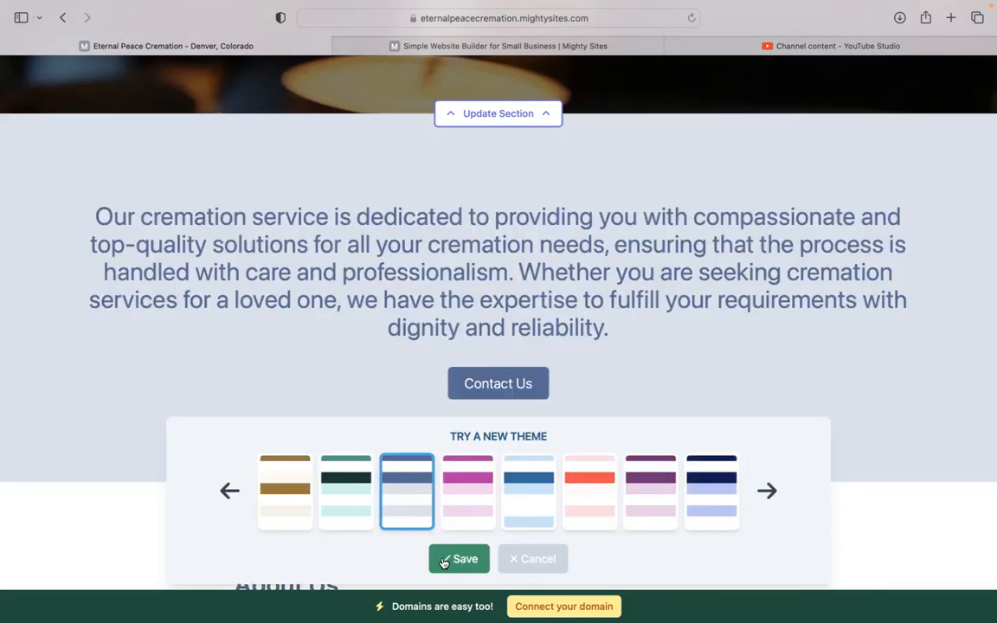
pyautogui.click(458, 559)
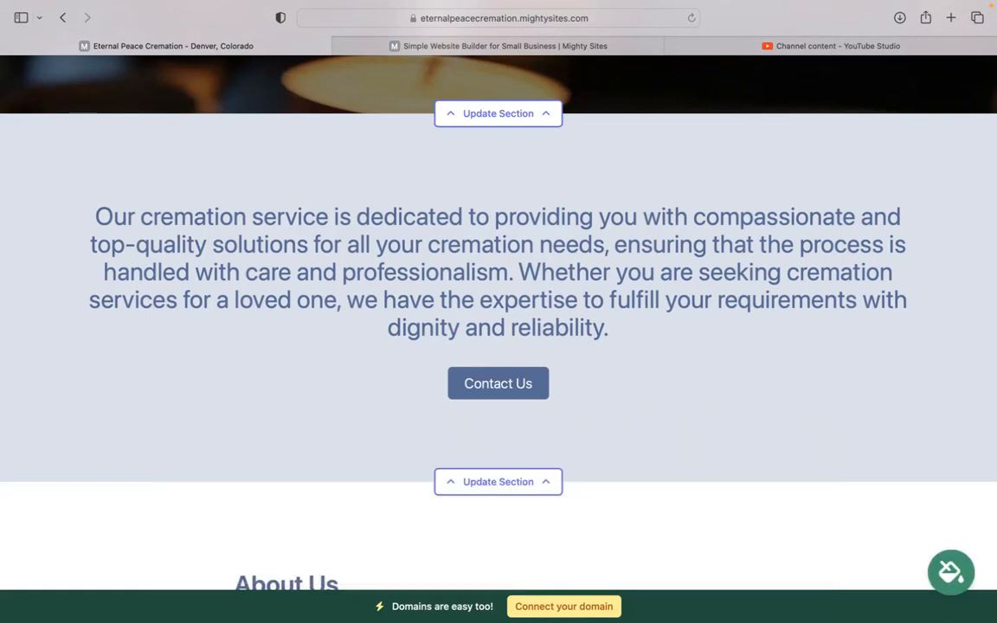
# Browse the photo library's Cremation Service images for the hero banner and return to the photo options
pyautogui.scroll(1, 404, 381)
pyautogui.scroll(5, 498, 329)
pyautogui.scroll(-2, 499, 329)
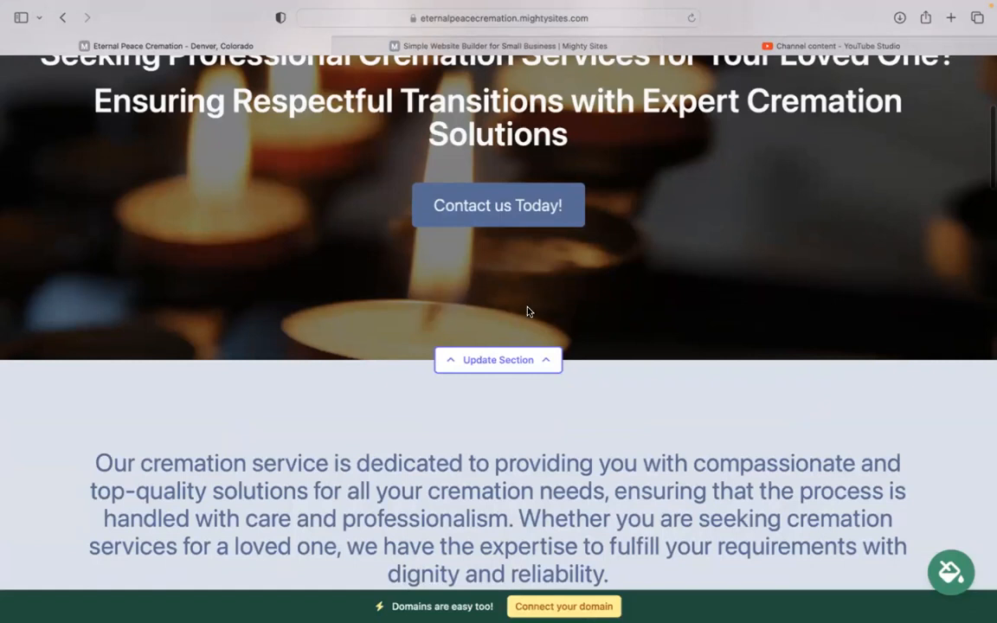
pyautogui.click(515, 359)
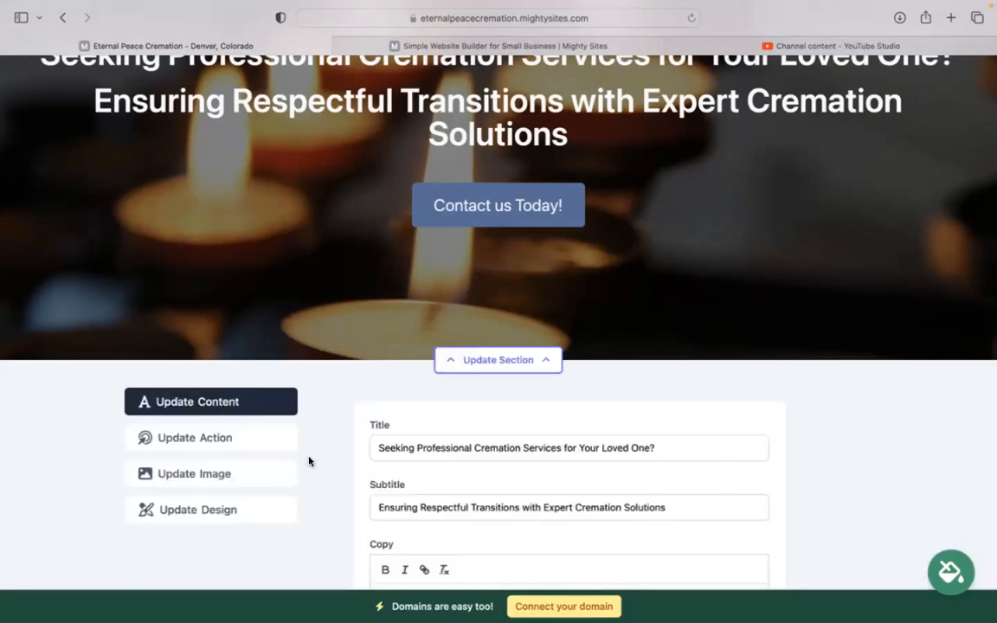
pyautogui.click(257, 475)
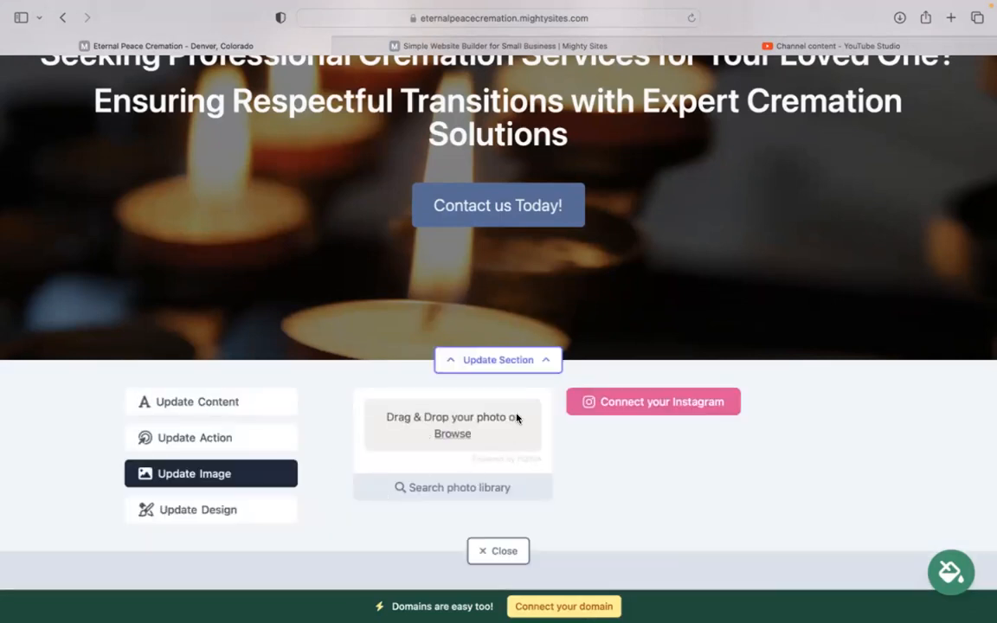
pyautogui.click(460, 487)
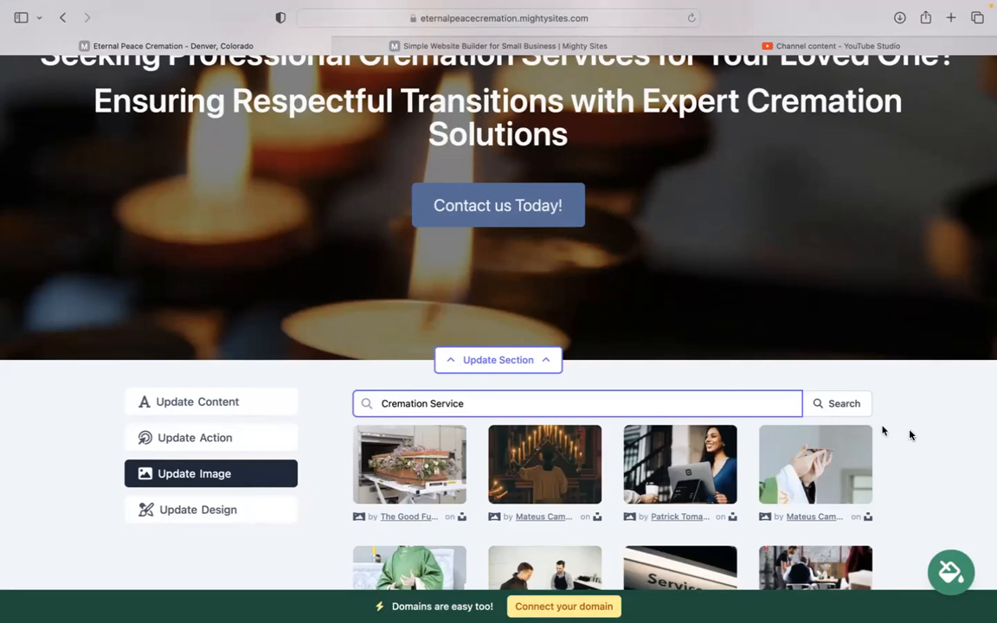
pyautogui.scroll(-5, 910, 435)
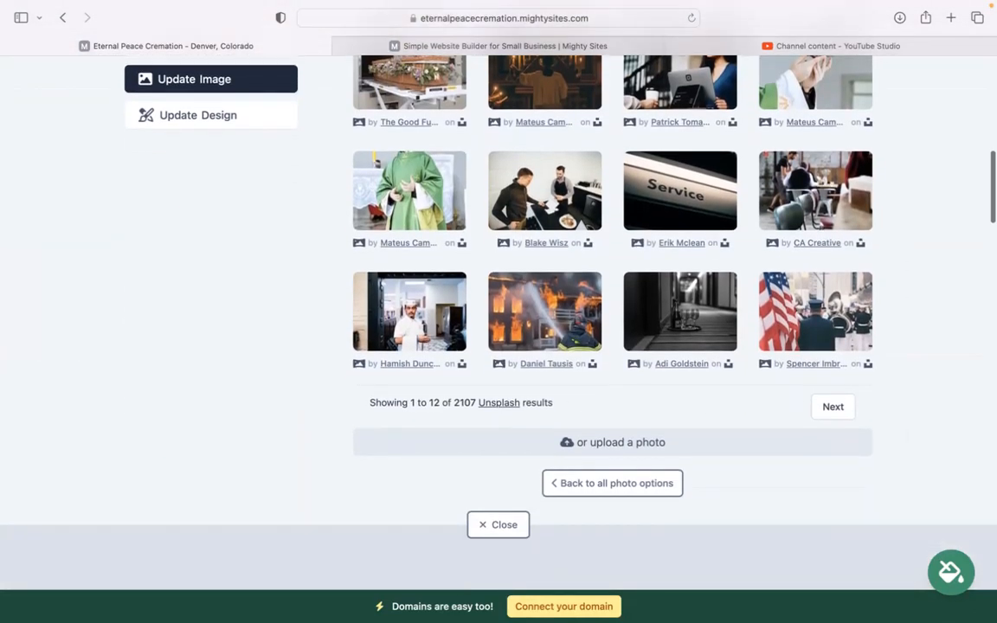
pyautogui.click(650, 490)
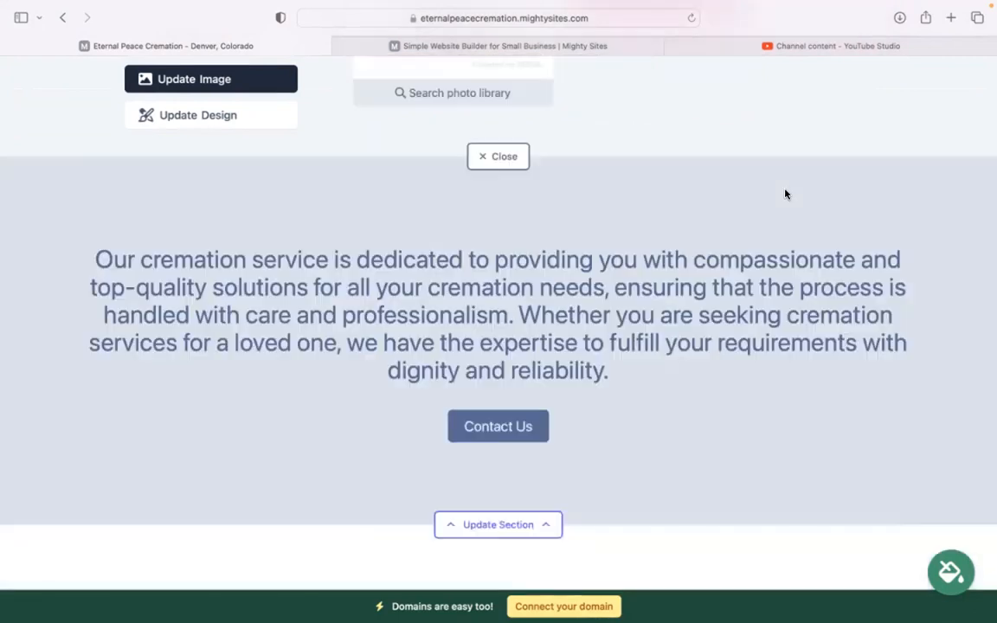
pyautogui.scroll(2, 786, 194)
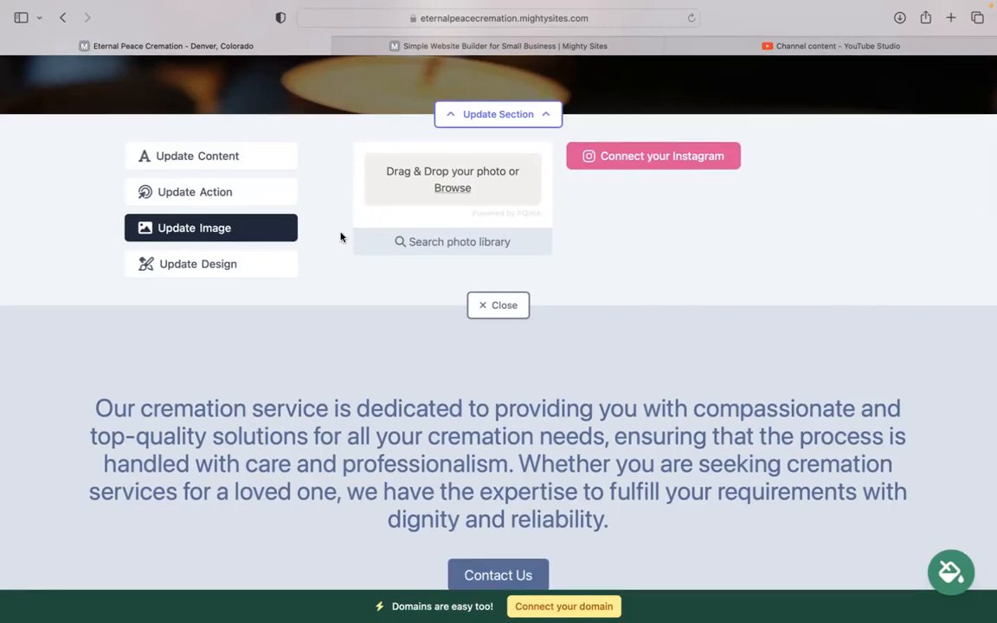
# Inspect the hero button's text and link destination options, cancel the link choice and close the section editor
pyautogui.click(253, 191)
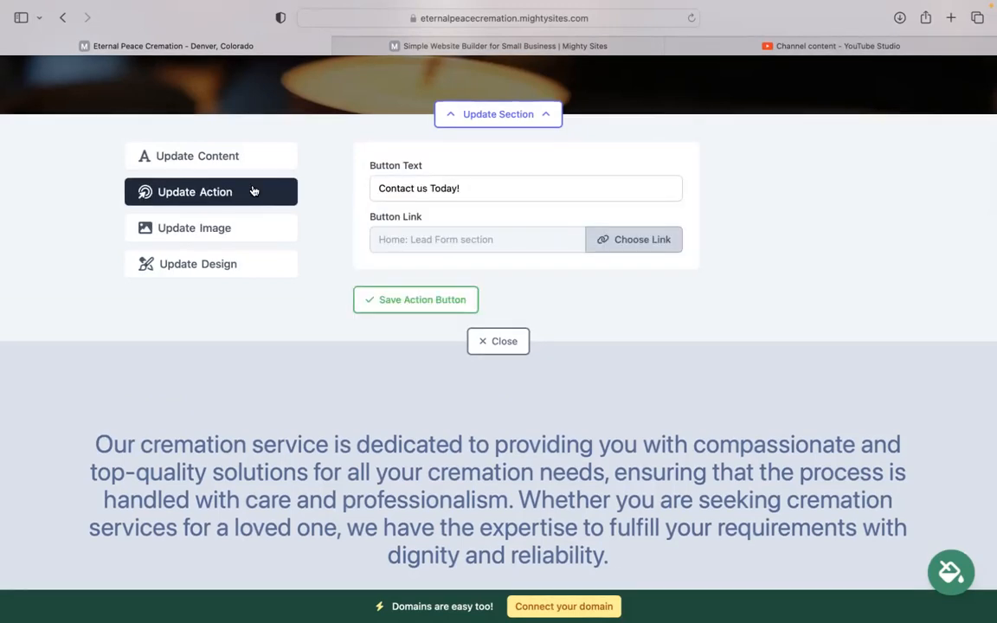
pyautogui.scroll(4, 254, 191)
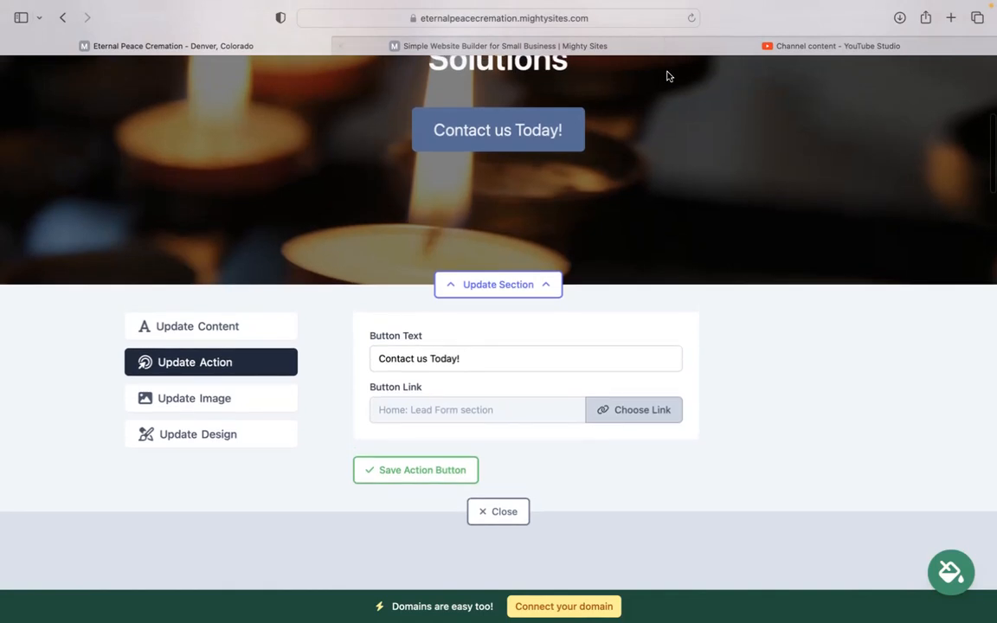
pyautogui.moveTo(473, 356); pyautogui.dragTo(405, 358)
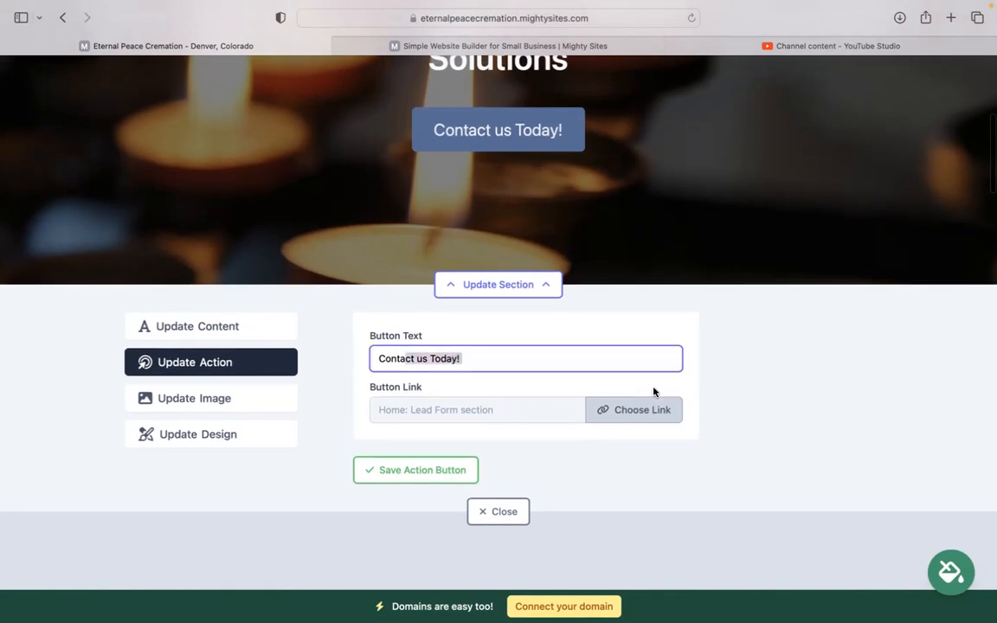
pyautogui.click(647, 414)
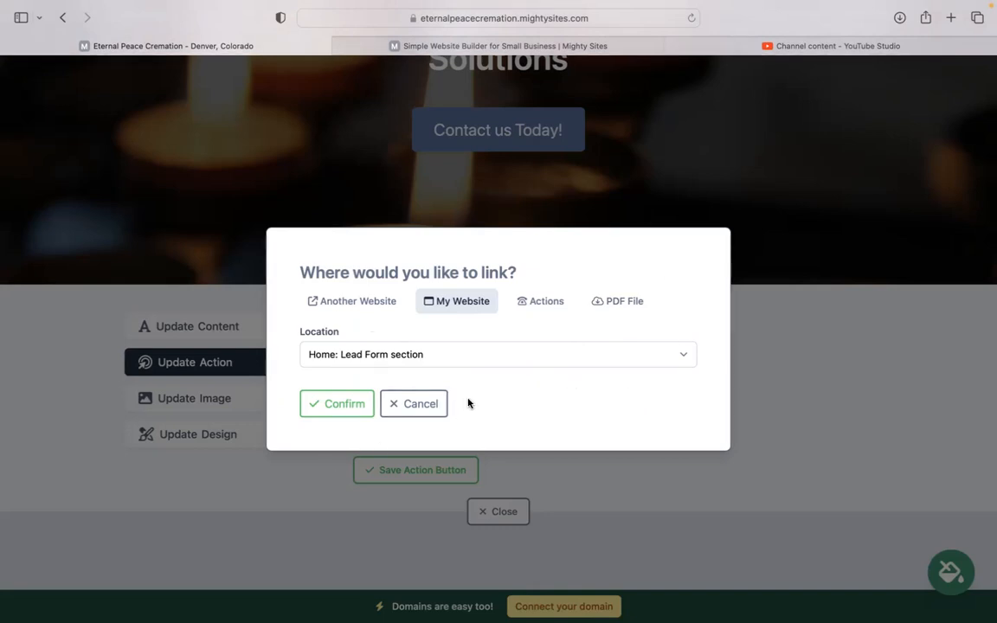
pyautogui.click(427, 408)
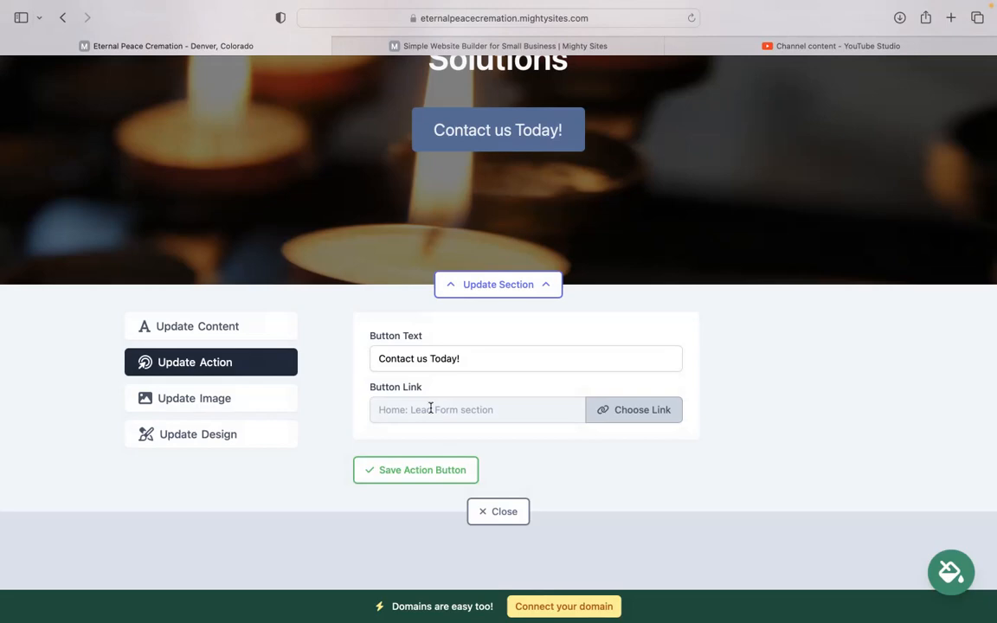
pyautogui.click(482, 512)
pyautogui.scroll(-15, 486, 511)
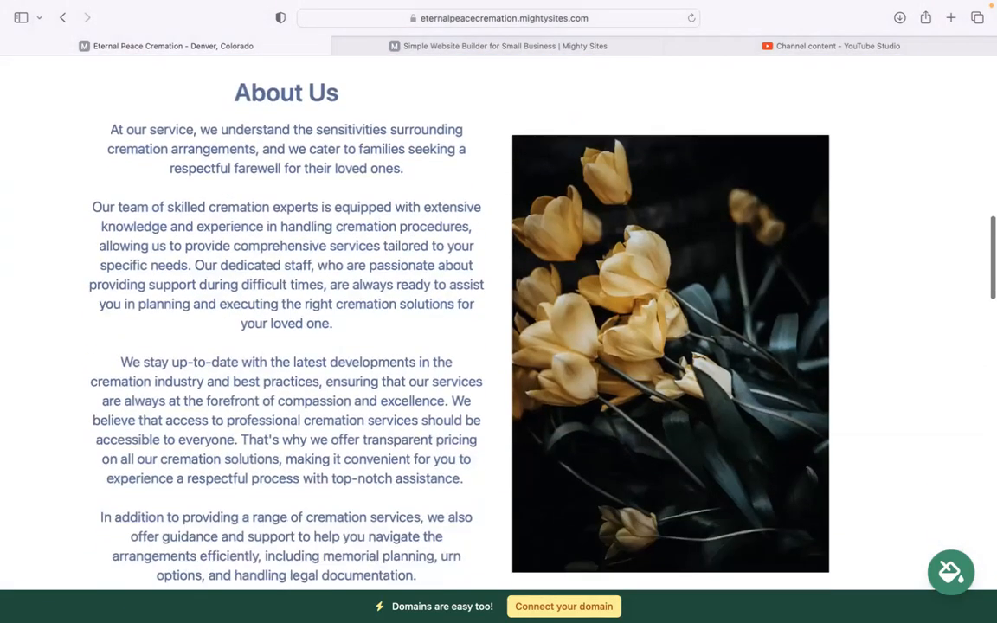
# Review the page's sections from About Us through the cremation solutions to the Get In Touch form and return to the header
pyautogui.scroll(-10, 498, 320)
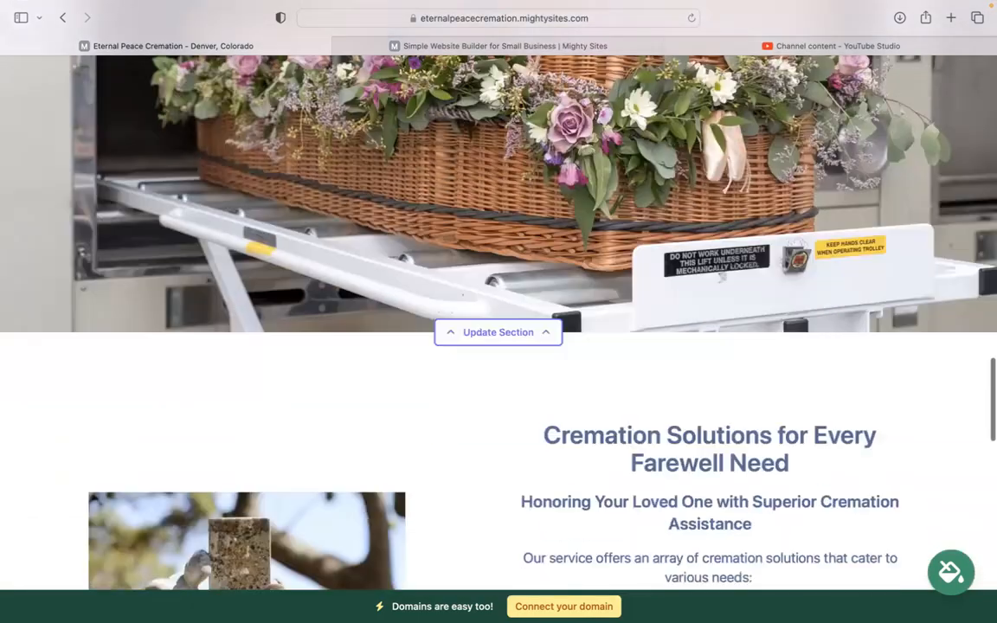
pyautogui.scroll(-10, 468, 510)
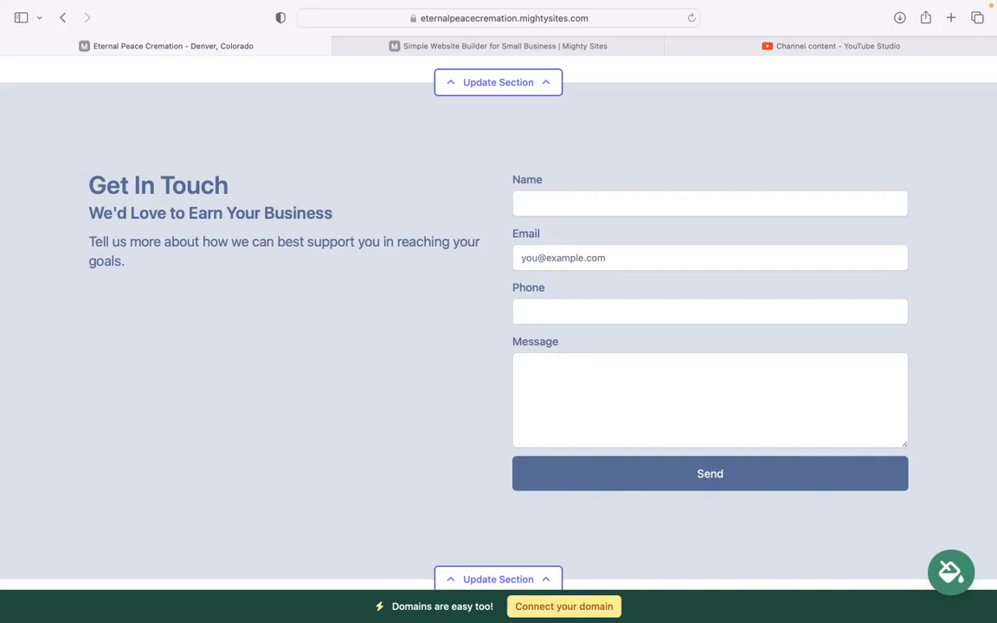
pyautogui.scroll(6, 498, 312)
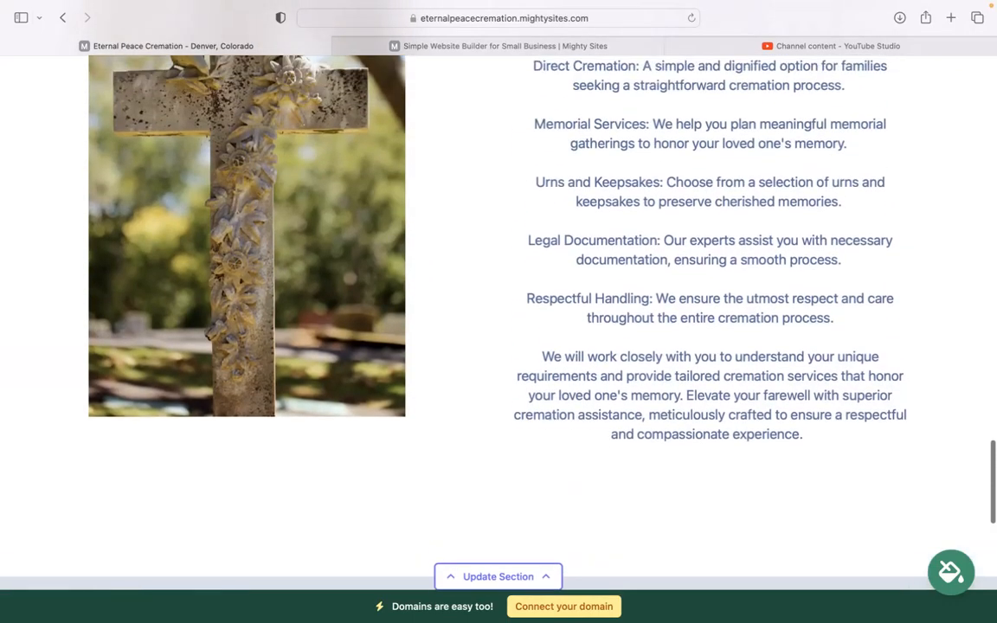
pyautogui.scroll(1, 499, 286)
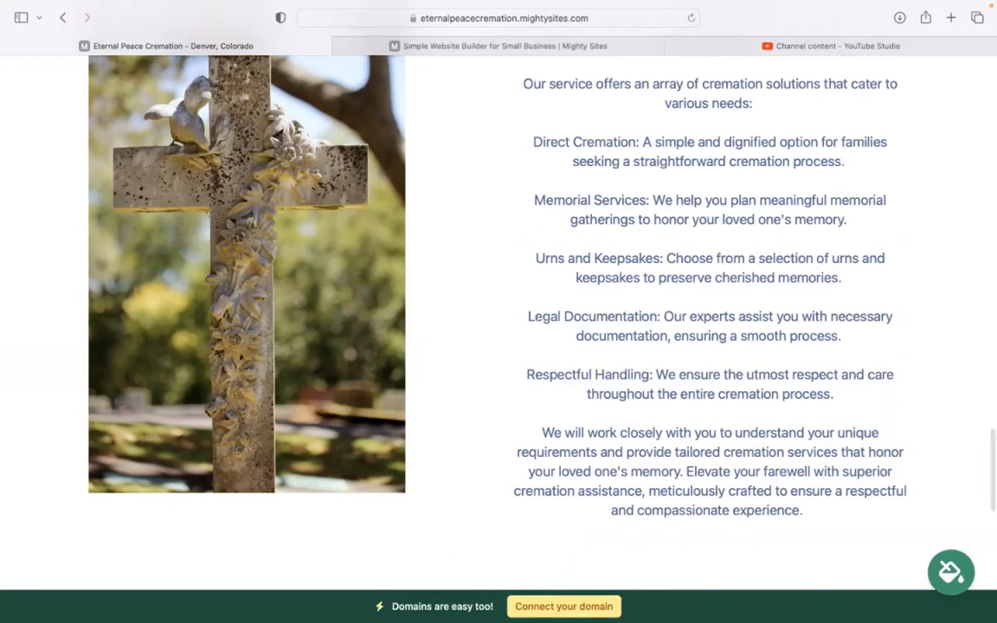
pyautogui.scroll(1, 431, 411)
pyautogui.scroll(3, 507, 531)
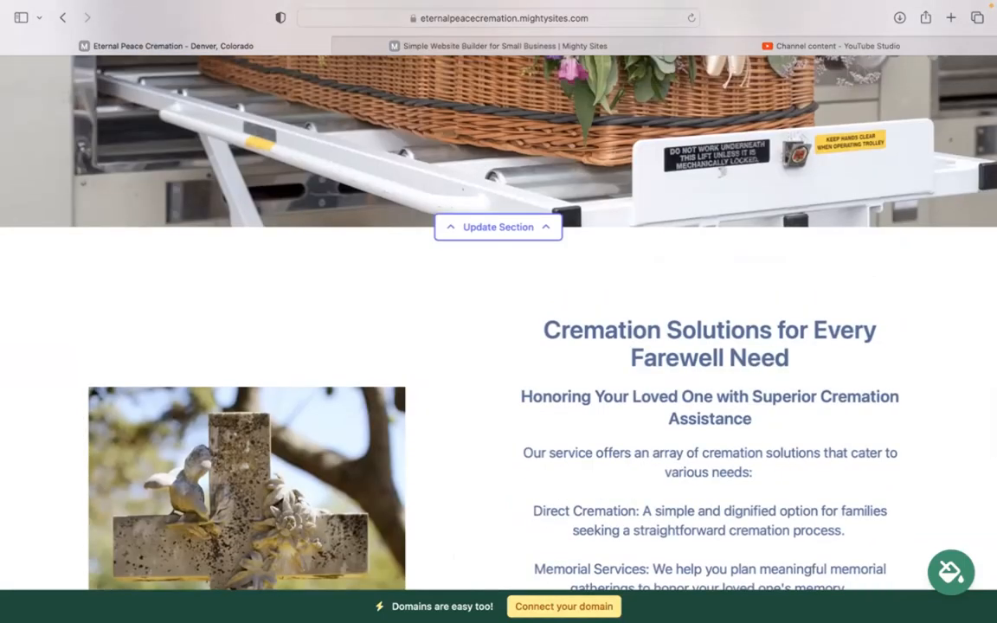
pyautogui.scroll(1, 507, 530)
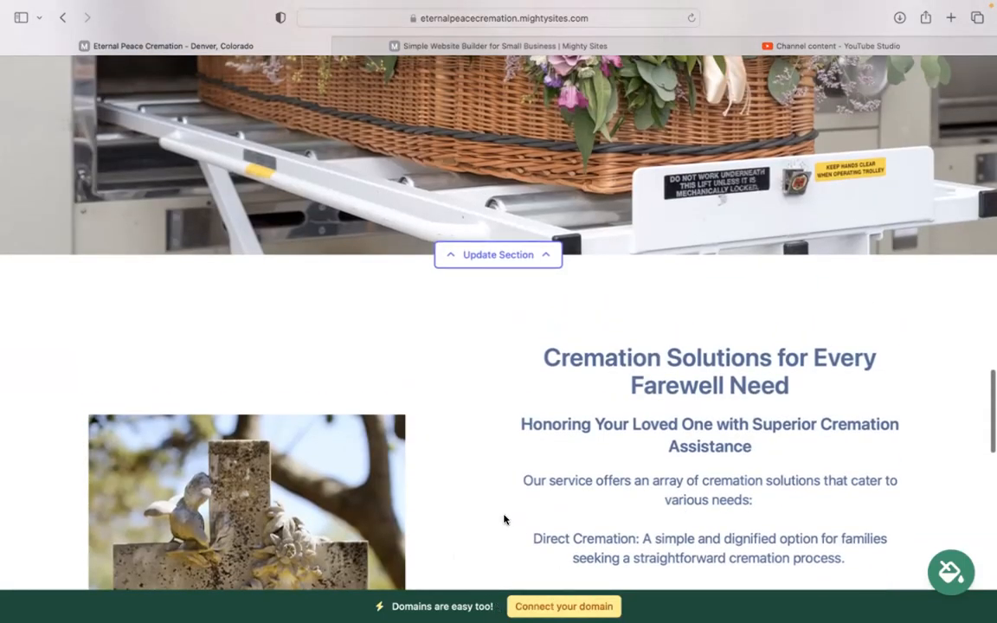
pyautogui.scroll(4, 505, 519)
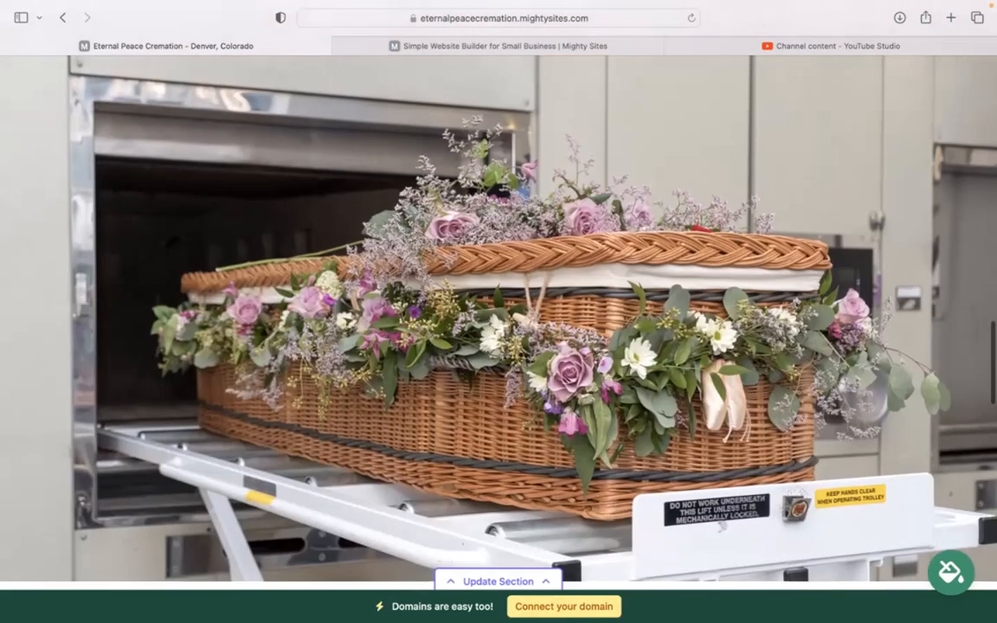
pyautogui.scroll(6, 498, 347)
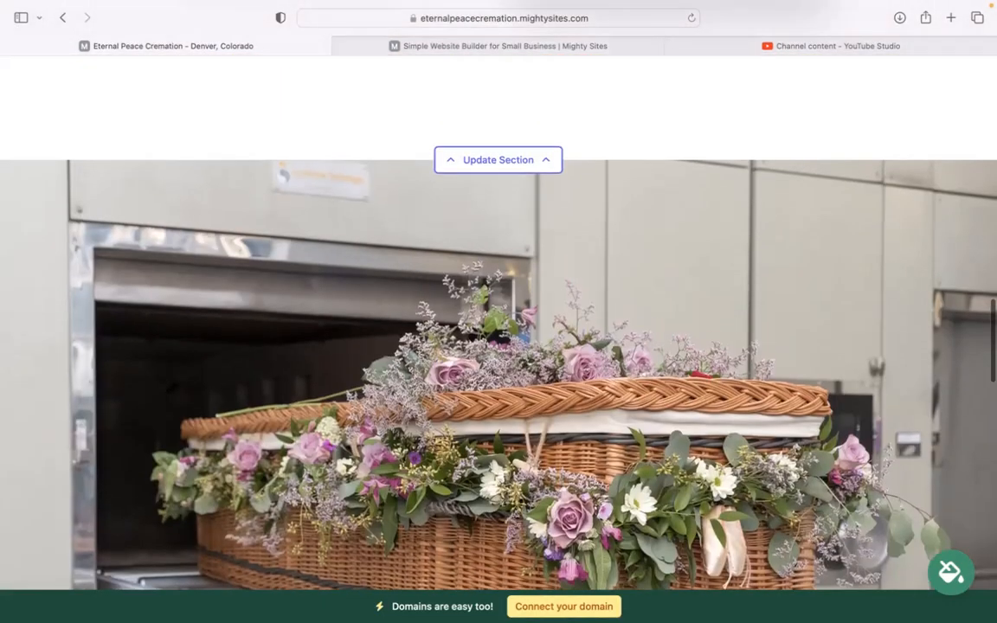
pyautogui.scroll(10, 448, 294)
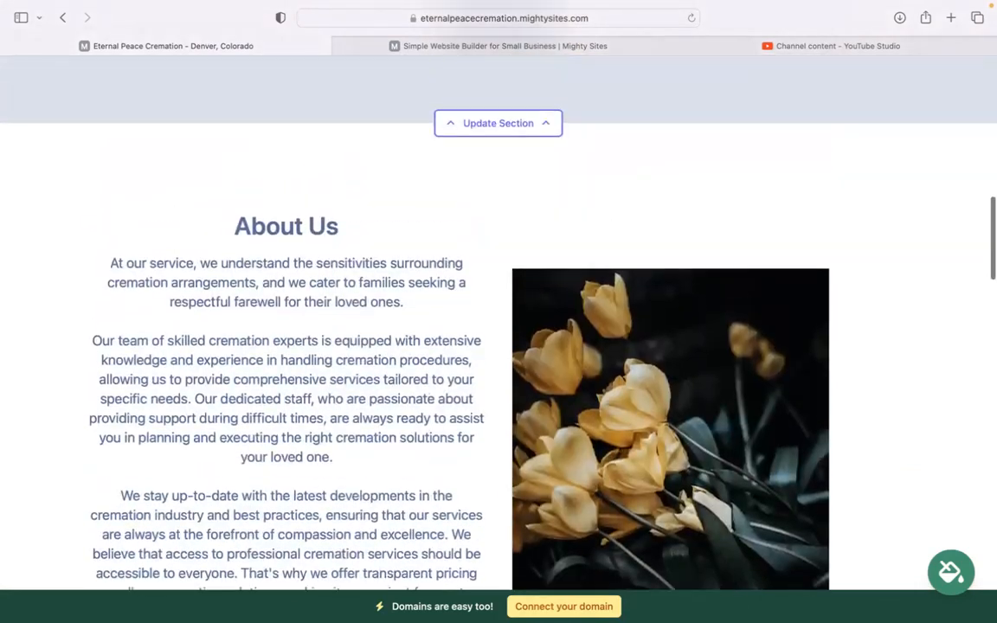
pyautogui.scroll(5, 498, 303)
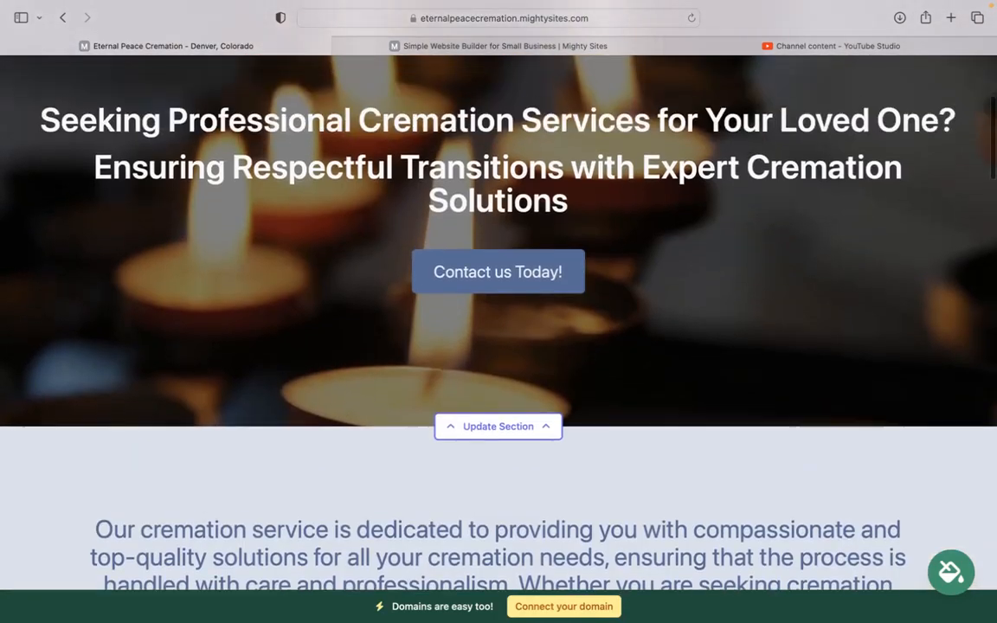
pyautogui.scroll(2, 498, 303)
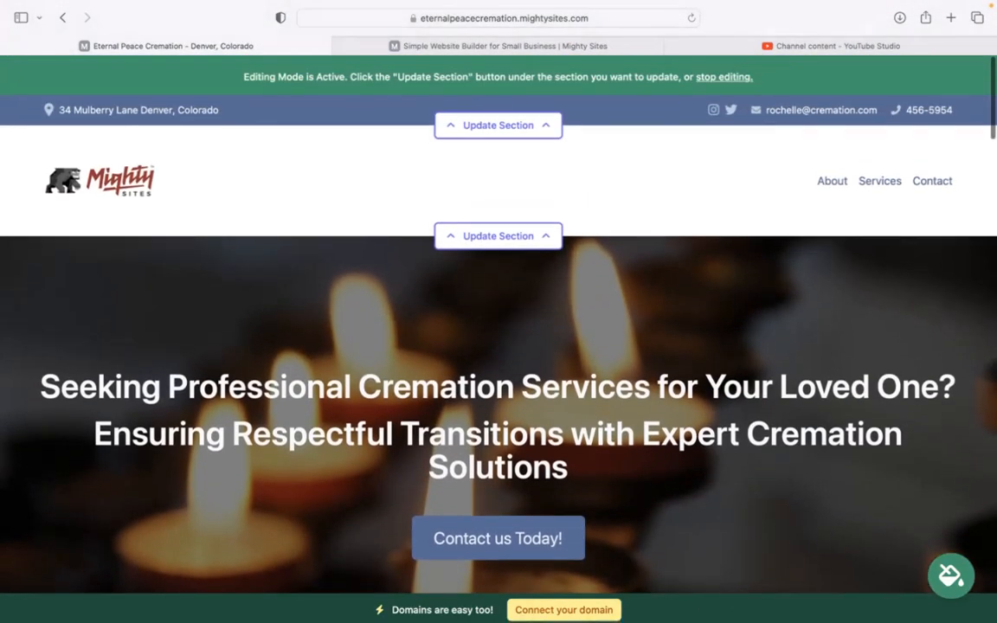